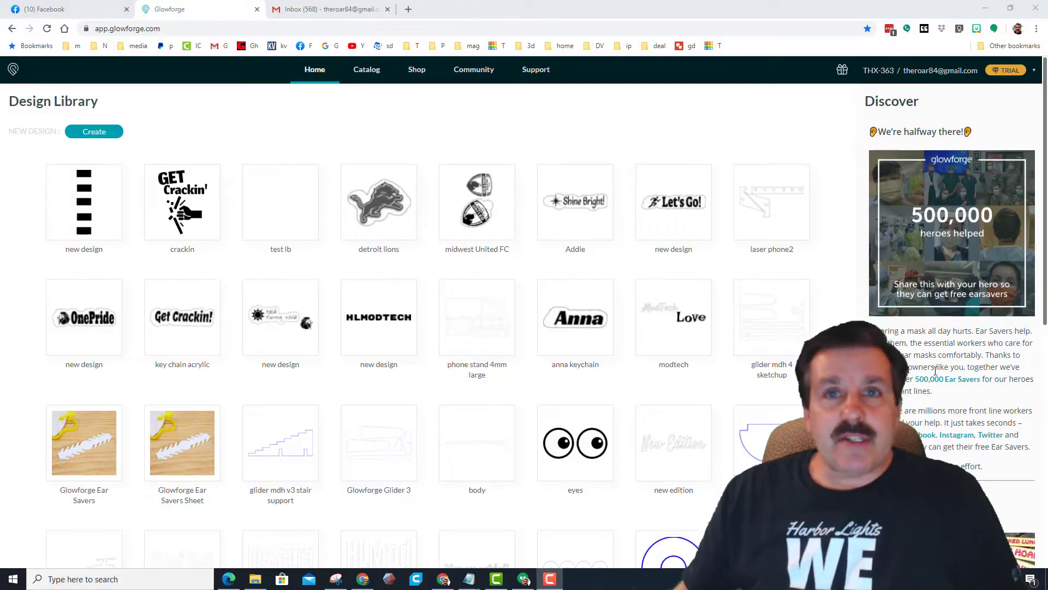
# Start a new blank design and add the foamy beer mug graphic from a 'beer' artwork search.
pyautogui.click(93, 136)
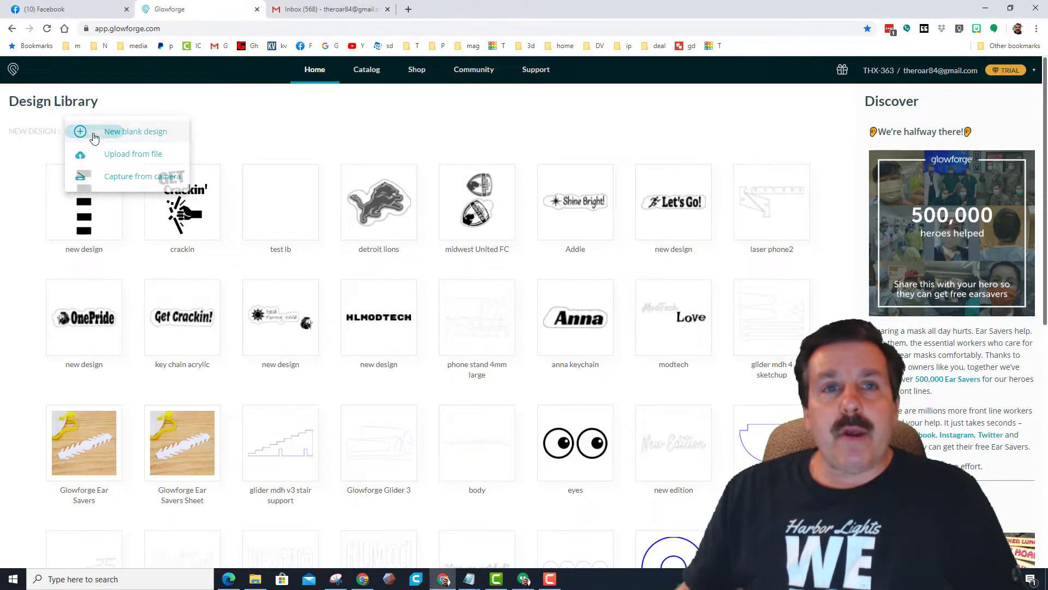
pyautogui.click(133, 131)
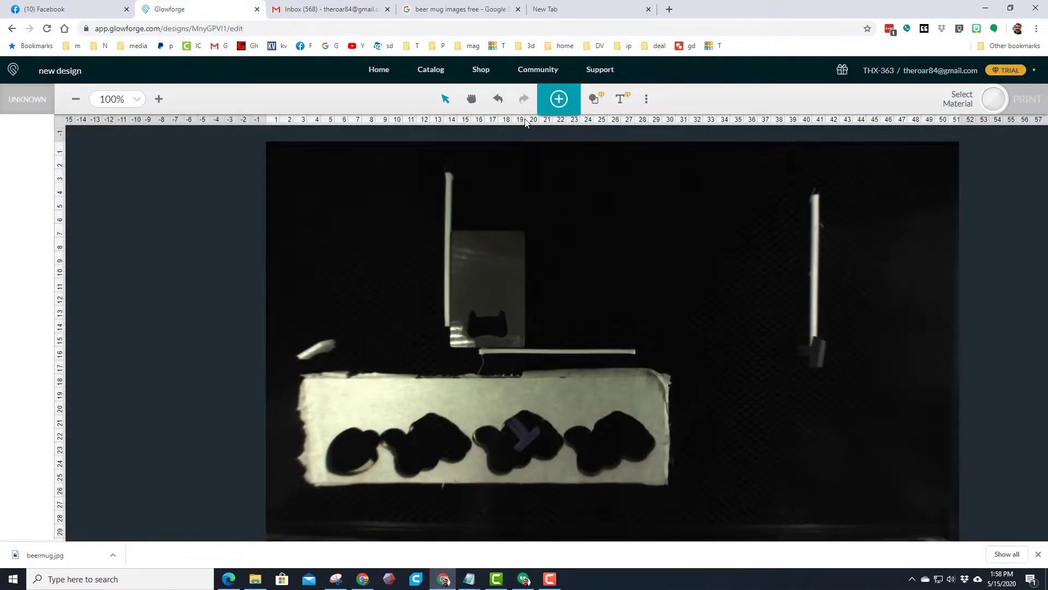
pyautogui.click(559, 98)
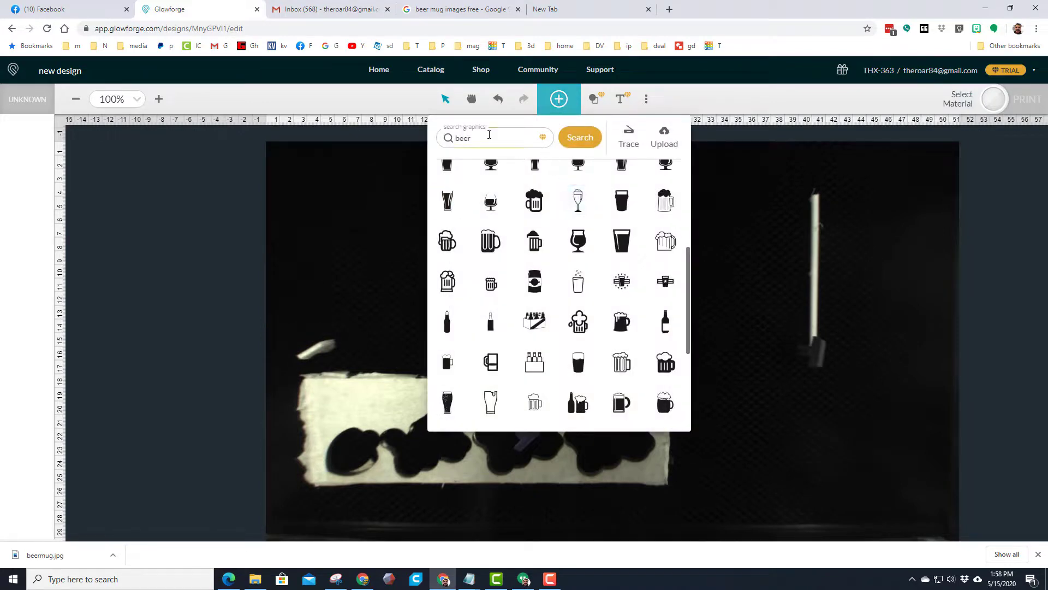
pyautogui.click(483, 140)
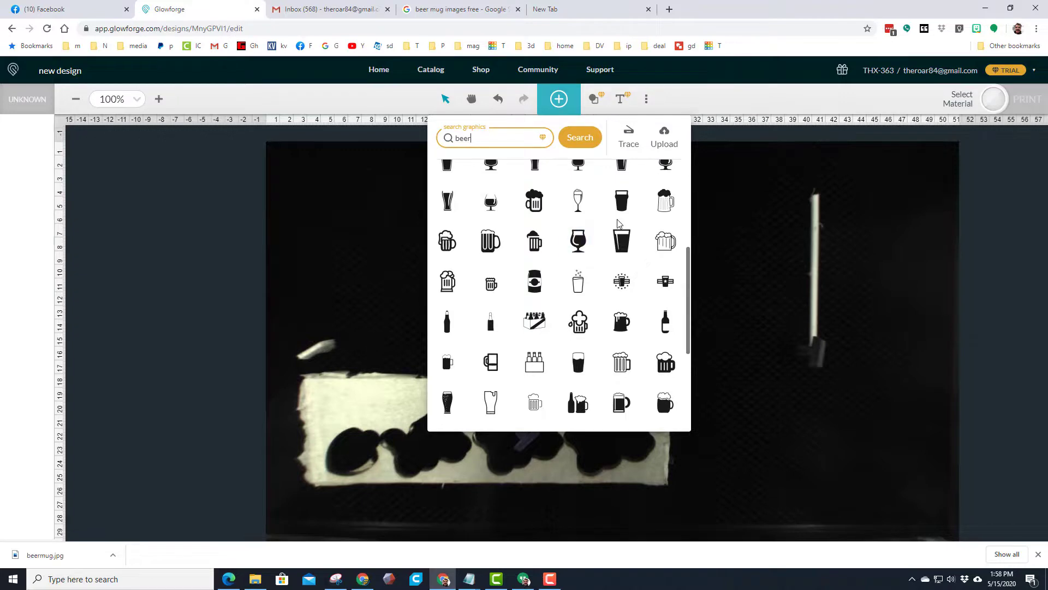
pyautogui.scroll(-4, 600, 229)
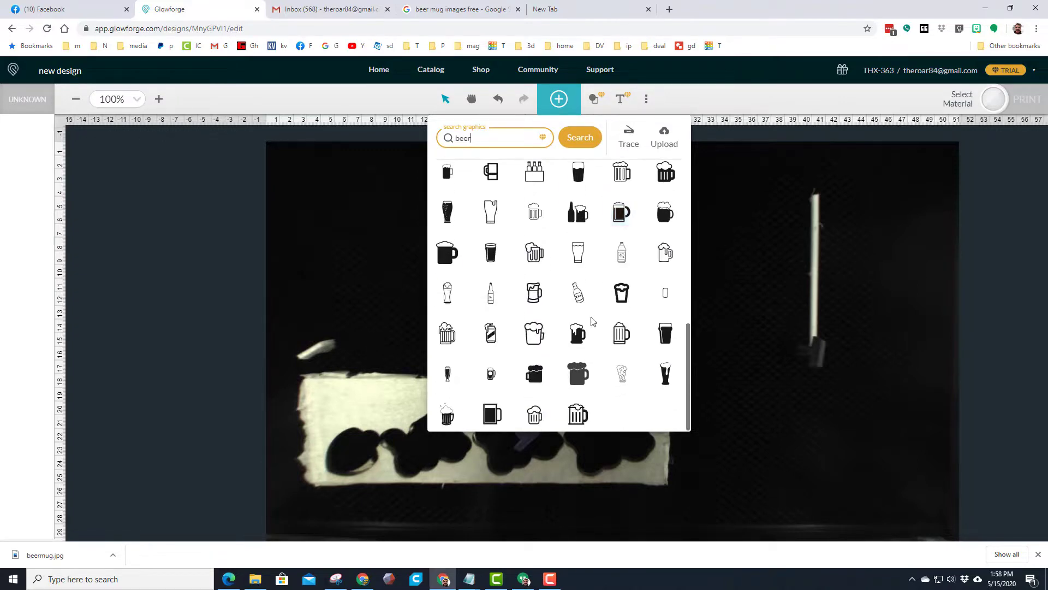
pyautogui.click(578, 334)
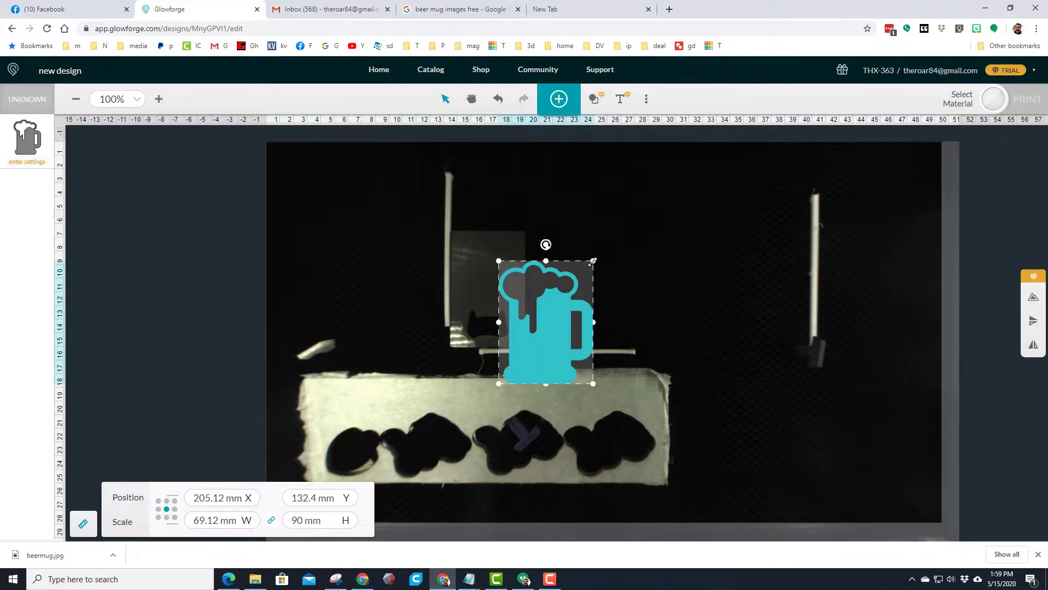
# Scale the beer mug down to 32.56 × 42.4 mm and set it on the bottle opener.
pyautogui.click(538, 309)
pyautogui.moveTo(597, 378); pyautogui.dragTo(467, 285)
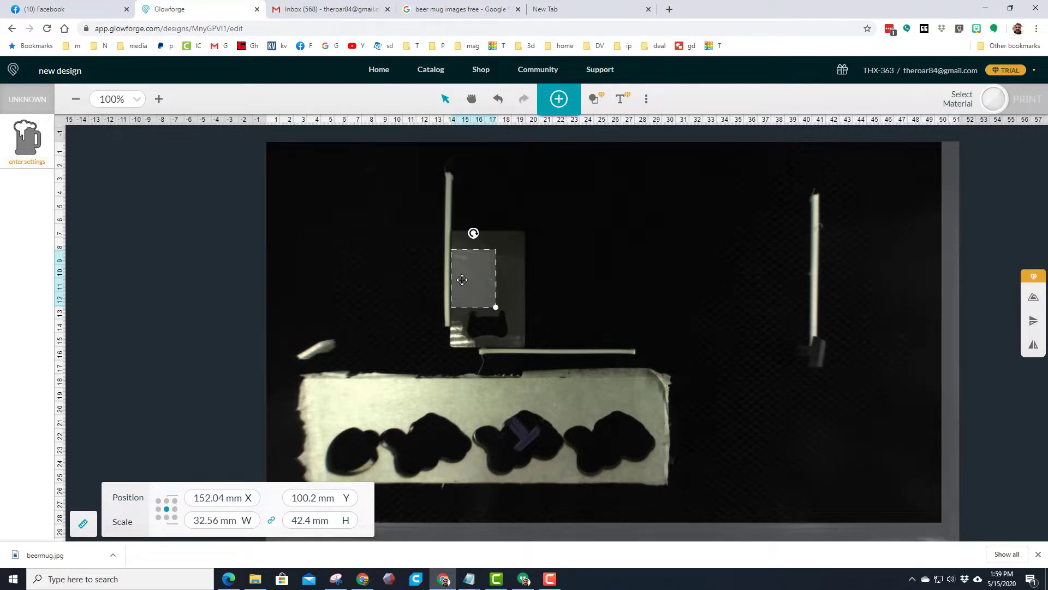
# Give the beer mug the 01.250.100 75l 4mm custom engrave setting with speed 125.
pyautogui.click(25, 143)
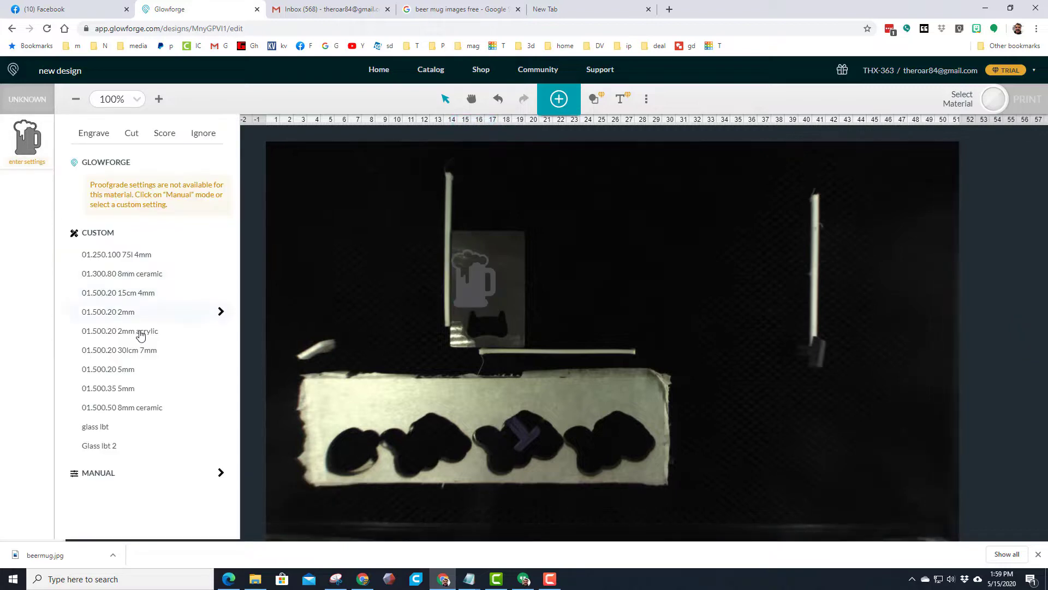
pyautogui.click(101, 257)
pyautogui.click(221, 253)
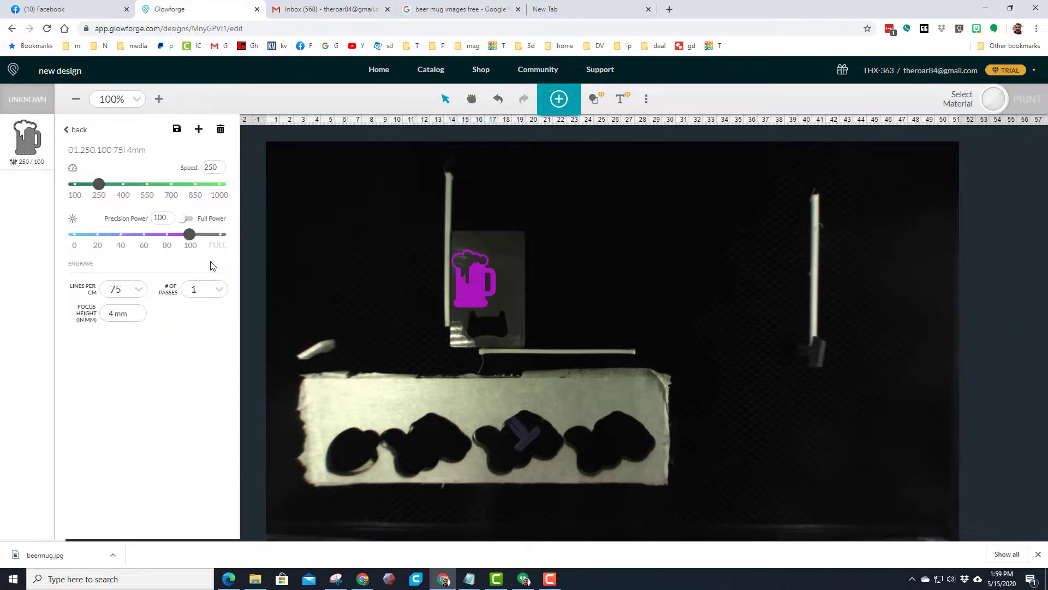
pyautogui.click(211, 167)
pyautogui.write('125')
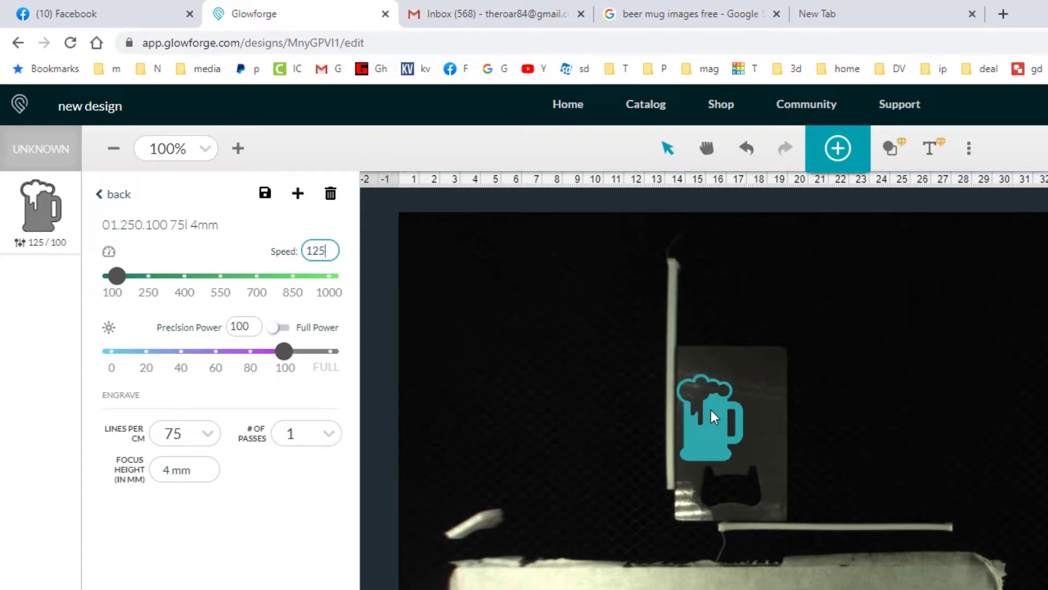
# Upload beers2.png, the clinking-mugs image, into the design.
pyautogui.click(839, 149)
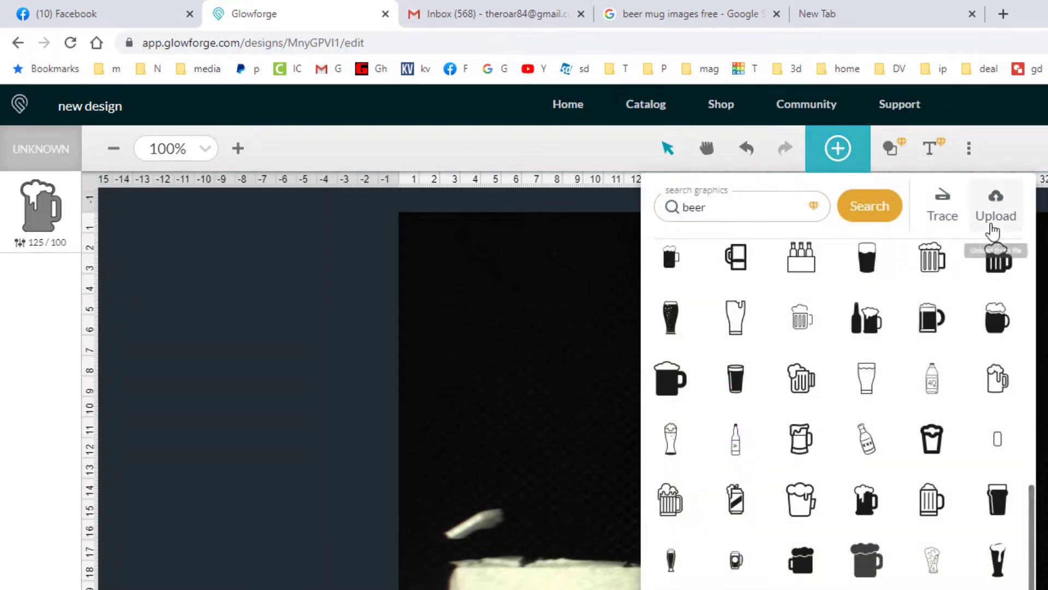
pyautogui.click(999, 216)
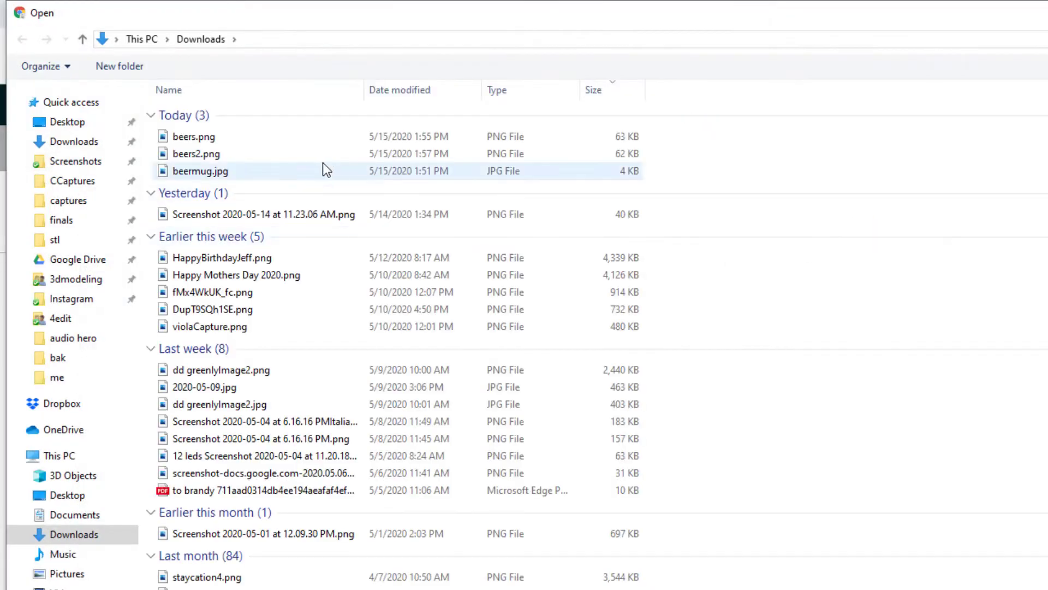
pyautogui.doubleClick(197, 154)
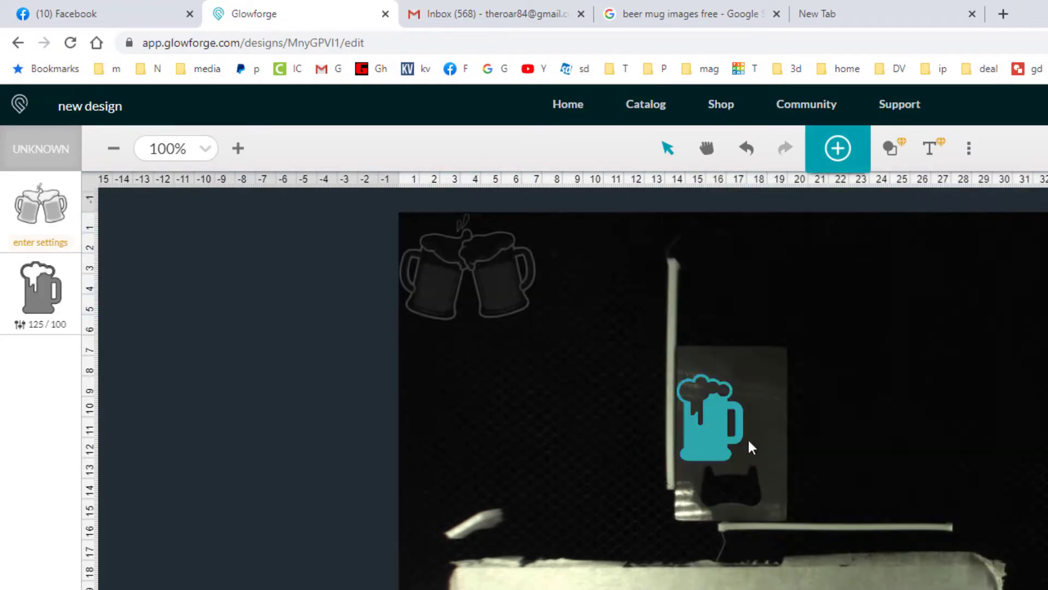
# Move the single mug aside and place the clinking mugs on the opener at about 45.58 × 35.85 mm.
pyautogui.moveTo(740, 434); pyautogui.dragTo(877, 433)
pyautogui.moveTo(489, 281); pyautogui.dragTo(754, 437)
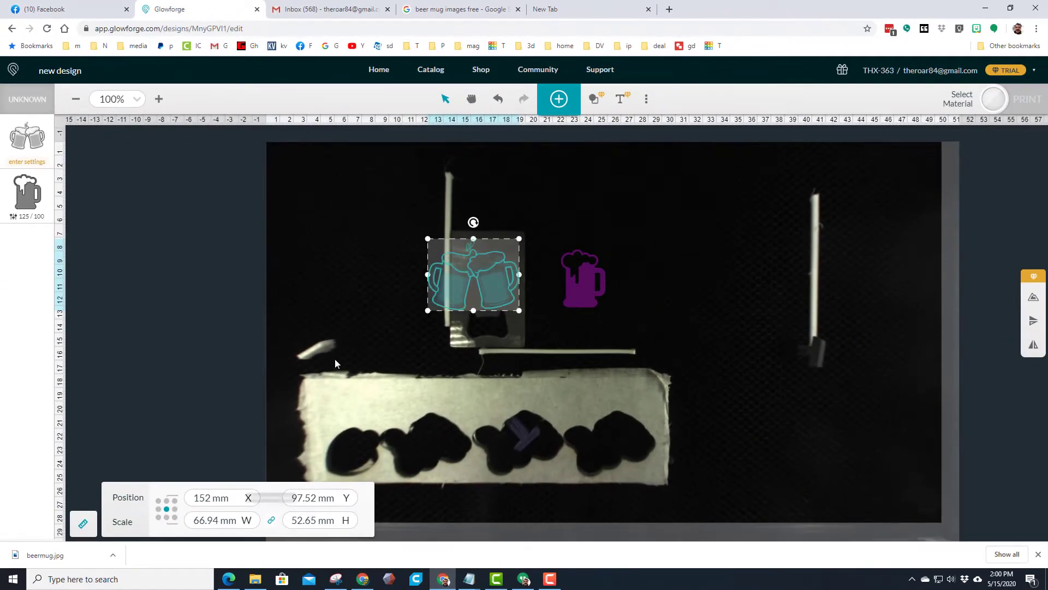
pyautogui.moveTo(428, 239); pyautogui.dragTo(453, 260)
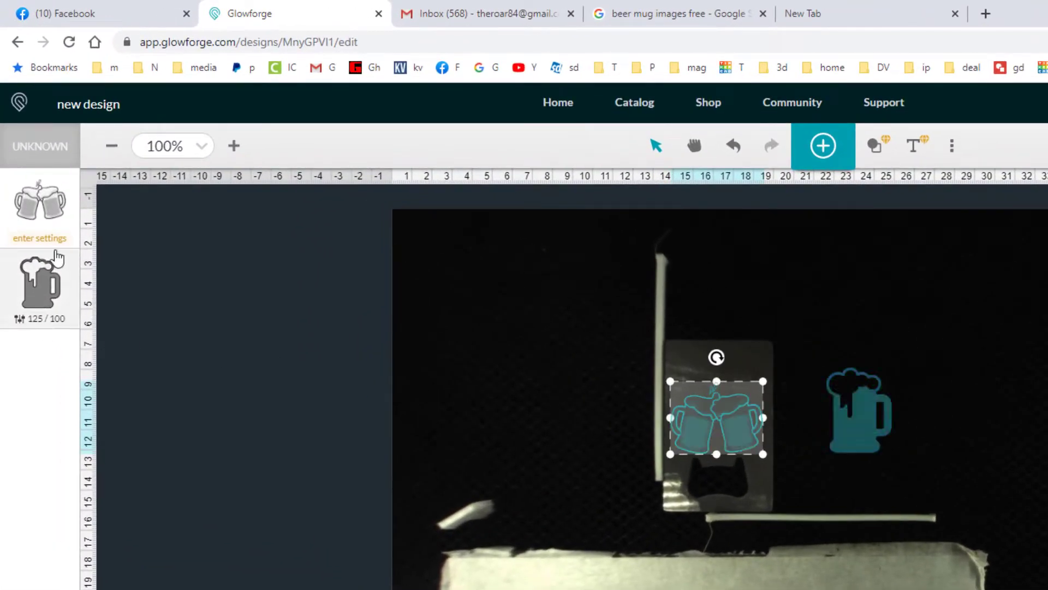
# Switch the clinking mugs to manual settings, lower margin optimization and set 90 lines per cm.
pyautogui.click(48, 235)
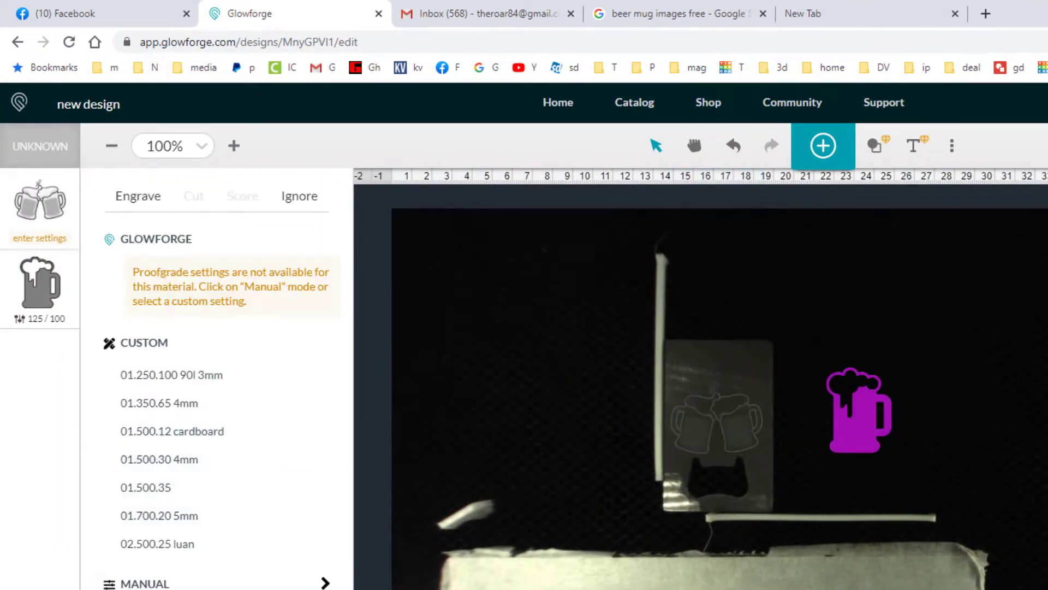
pyautogui.click(145, 583)
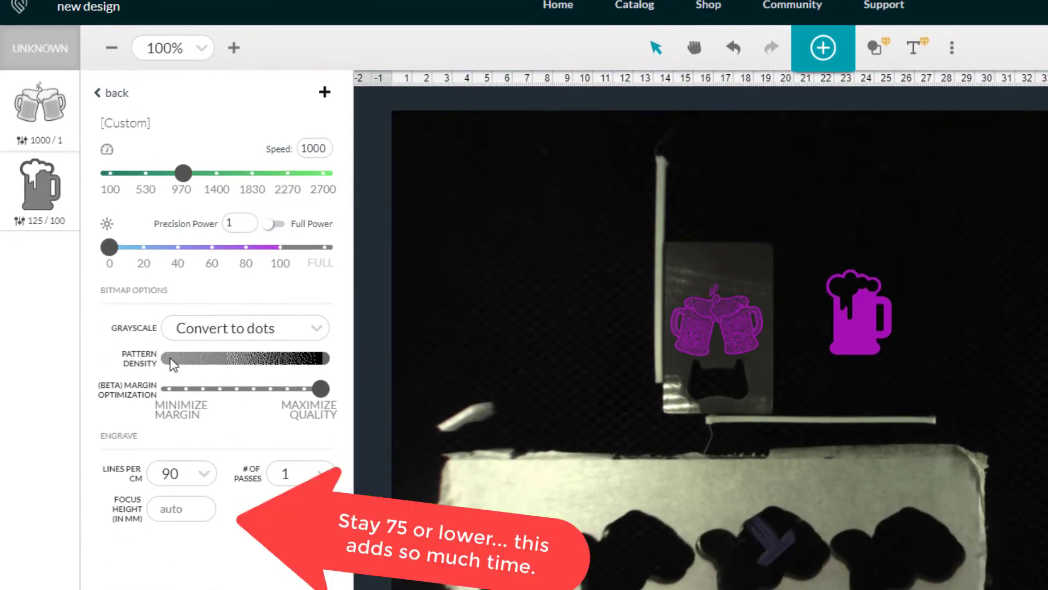
pyautogui.moveTo(321, 388); pyautogui.dragTo(201, 390)
pyautogui.click(203, 474)
pyautogui.write('75')
pyautogui.press('Return')
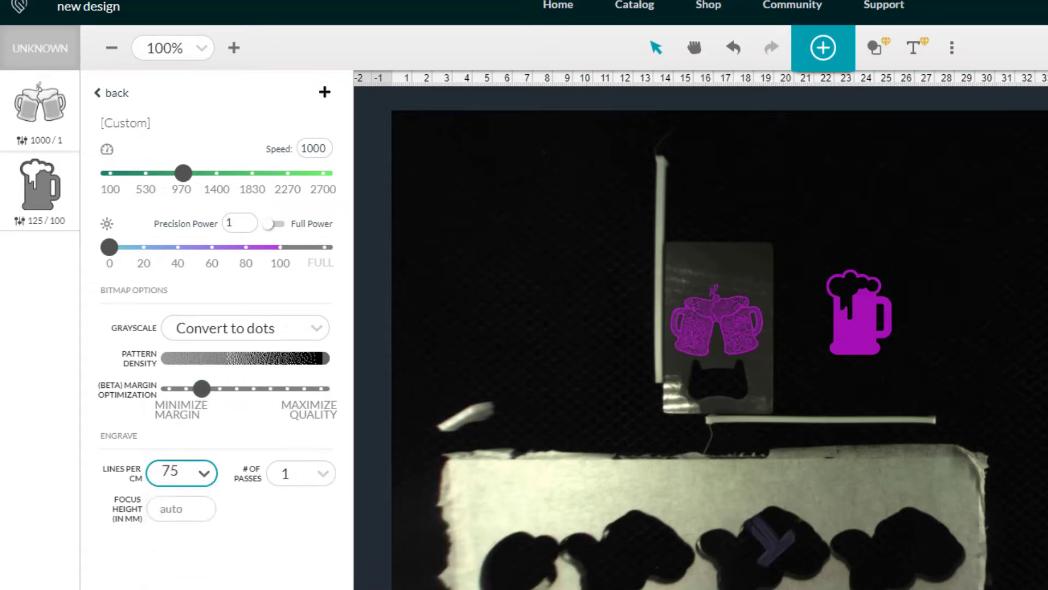
pyautogui.click(164, 473)
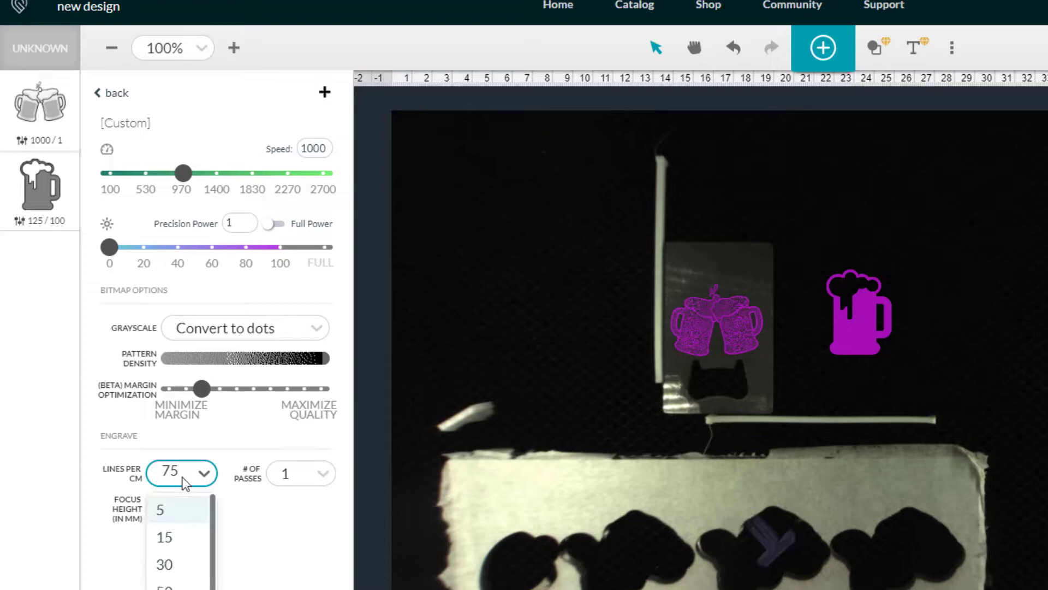
pyautogui.click(188, 584)
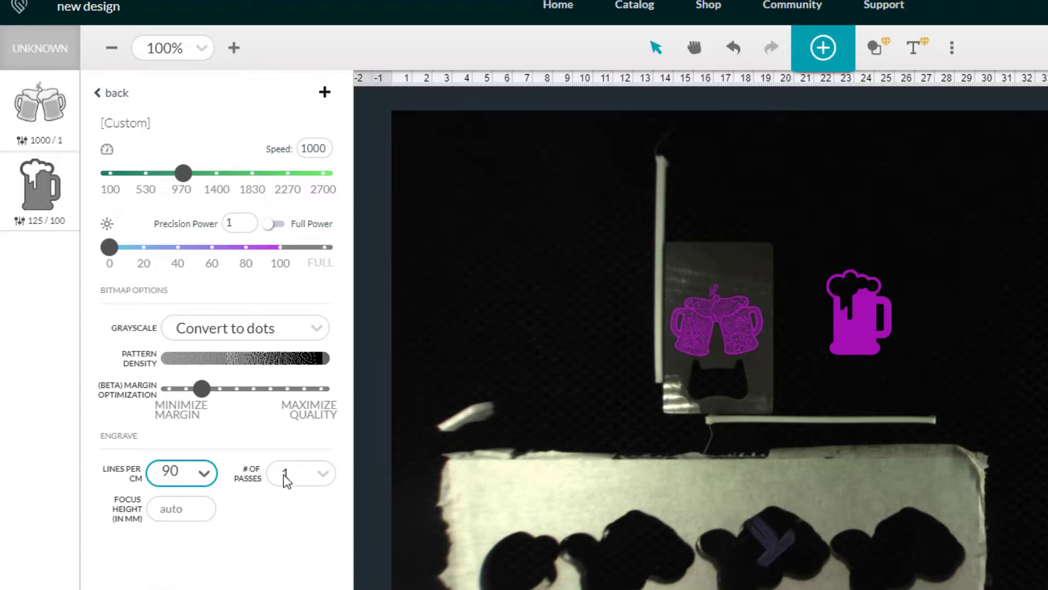
# Set focus height 3 mm, speed 125 and power 100, keeping Convert to dots grayscale.
pyautogui.click(183, 509)
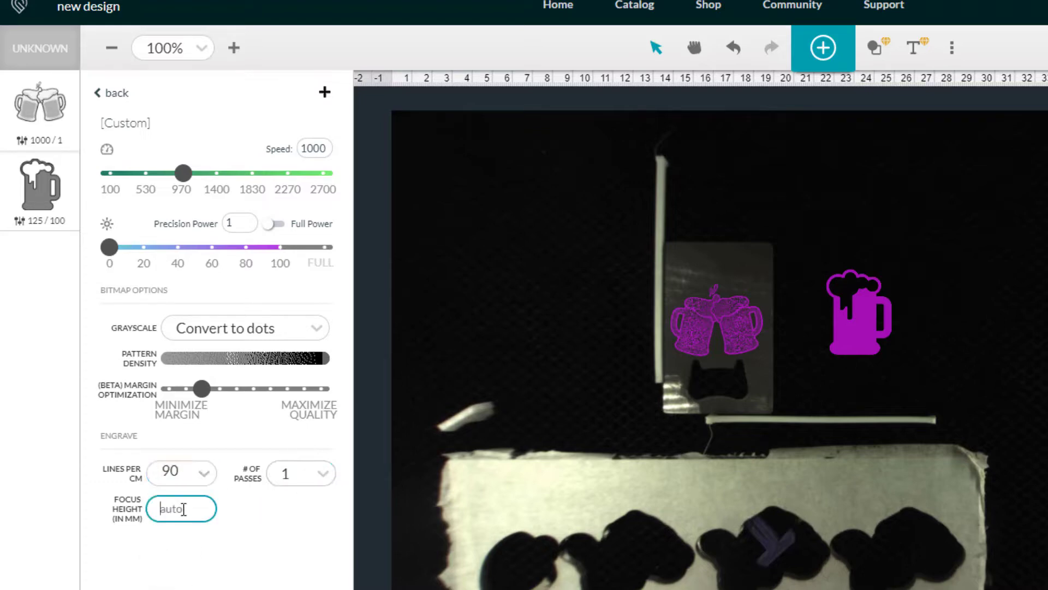
pyautogui.write('3')
pyautogui.click(206, 543)
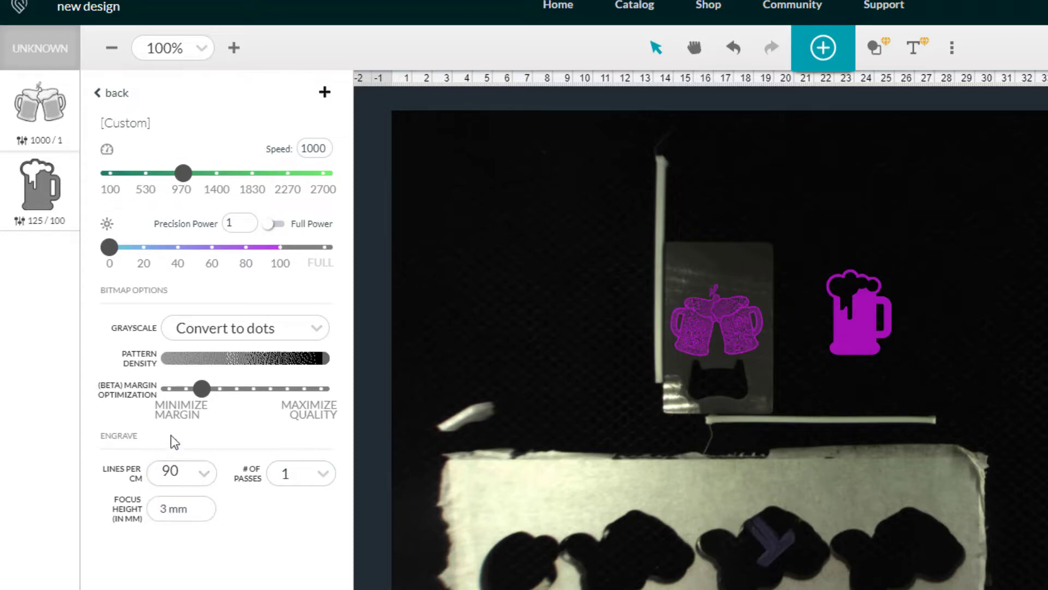
pyautogui.doubleClick(324, 146)
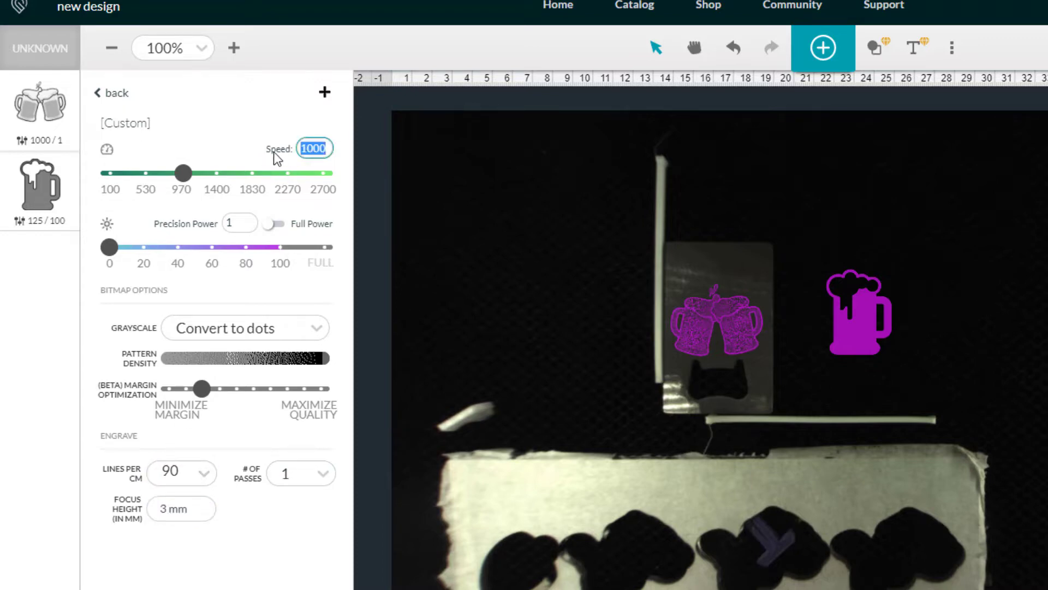
pyautogui.write('125')
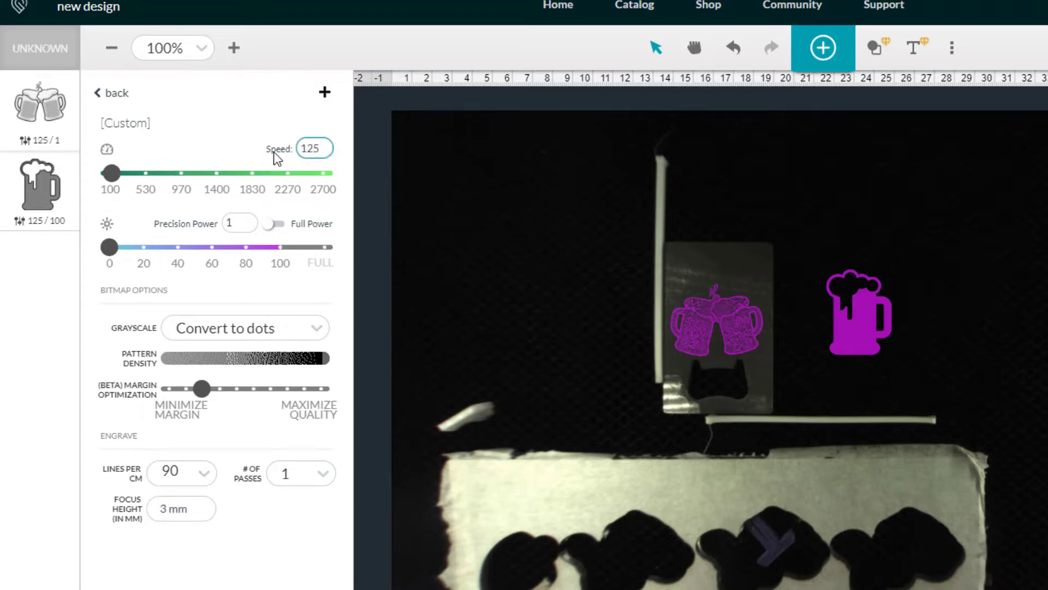
pyautogui.doubleClick(240, 225)
pyautogui.write('100')
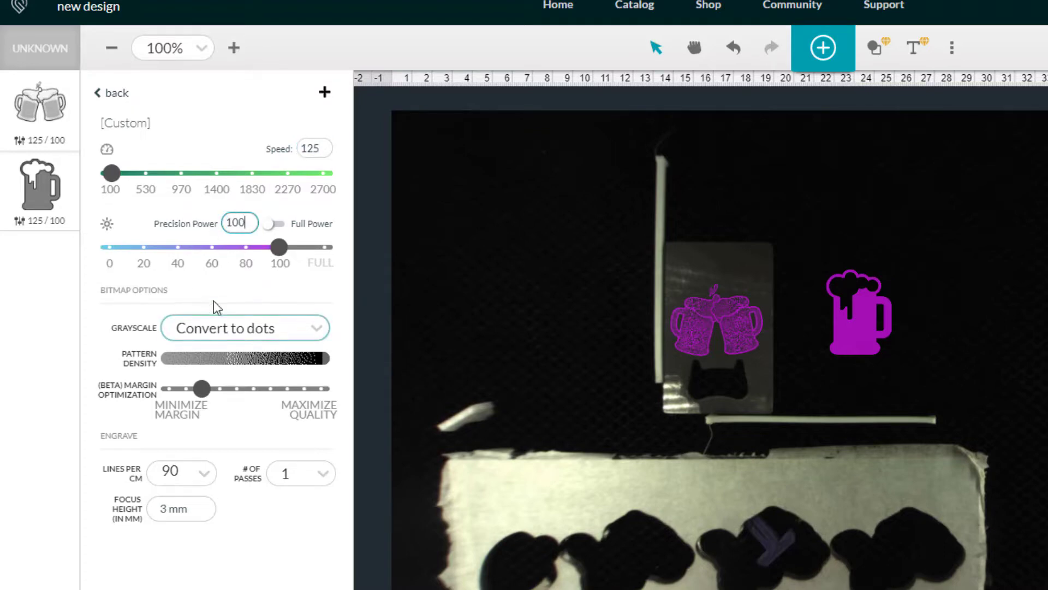
pyautogui.click(214, 333)
pyautogui.click(214, 333)
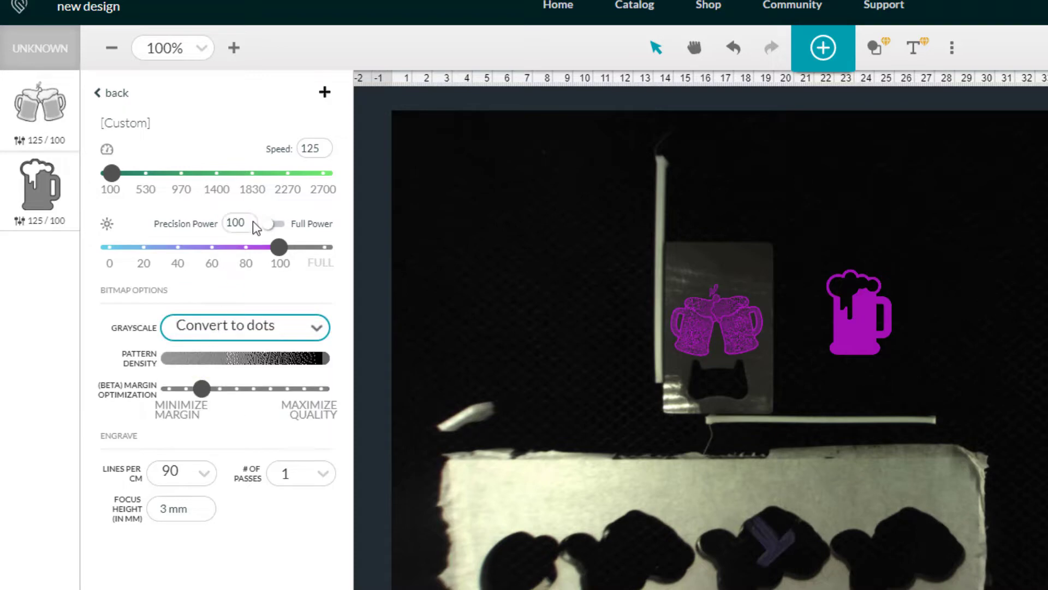
pyautogui.click(201, 48)
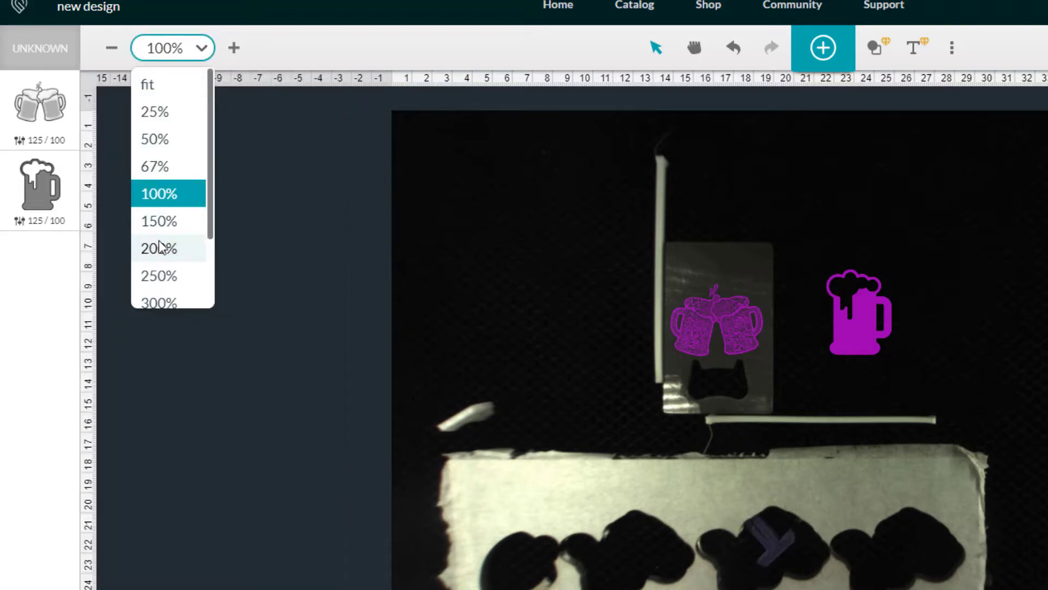
# Zoom the canvas to 200% and show the single mug's 01.250.100 75l 4mm engrave settings.
pyautogui.click(160, 249)
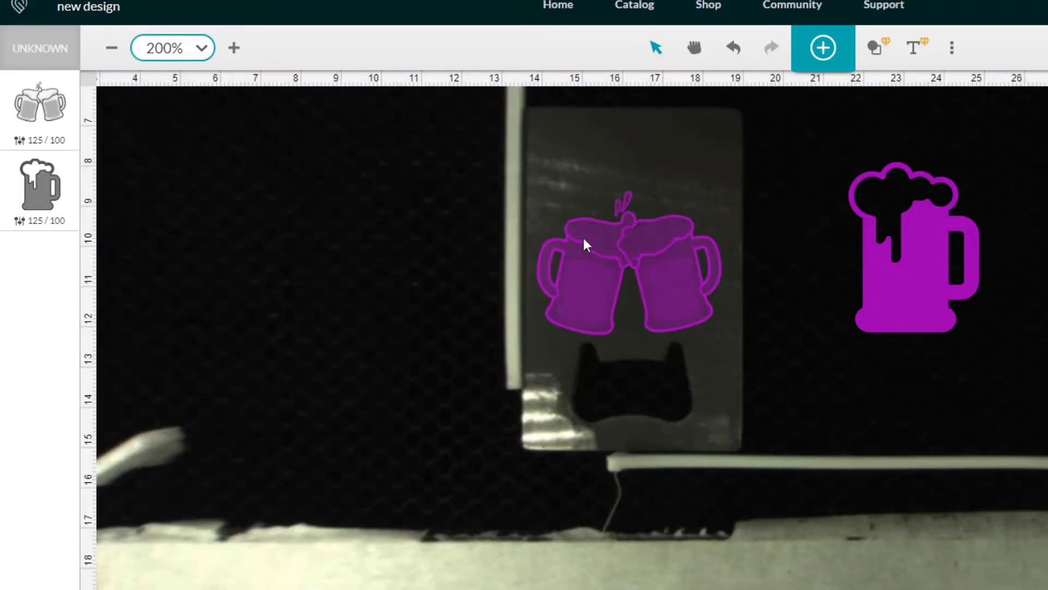
pyautogui.click(591, 267)
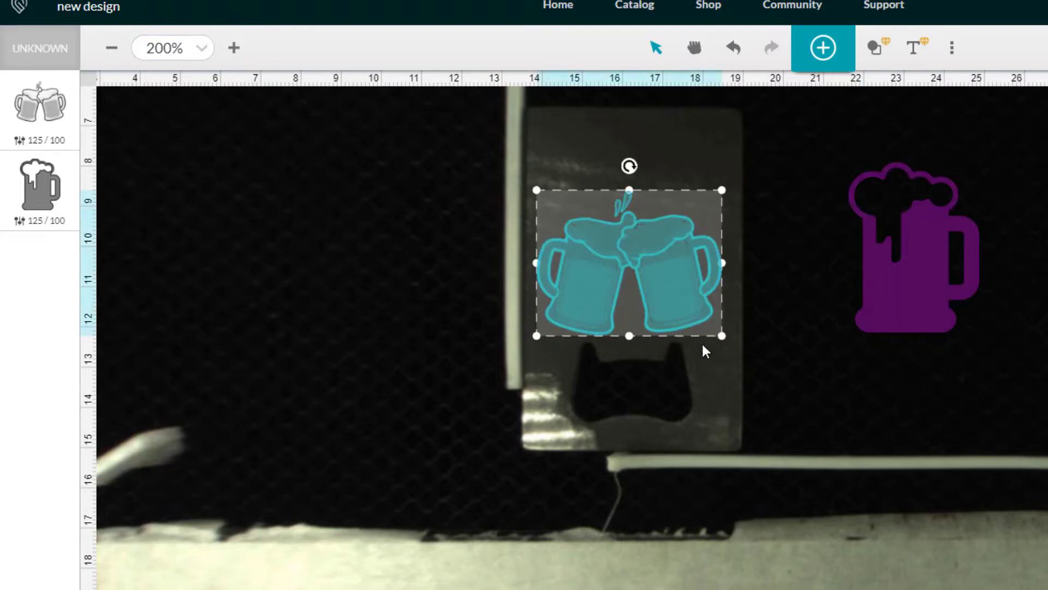
pyautogui.click(365, 377)
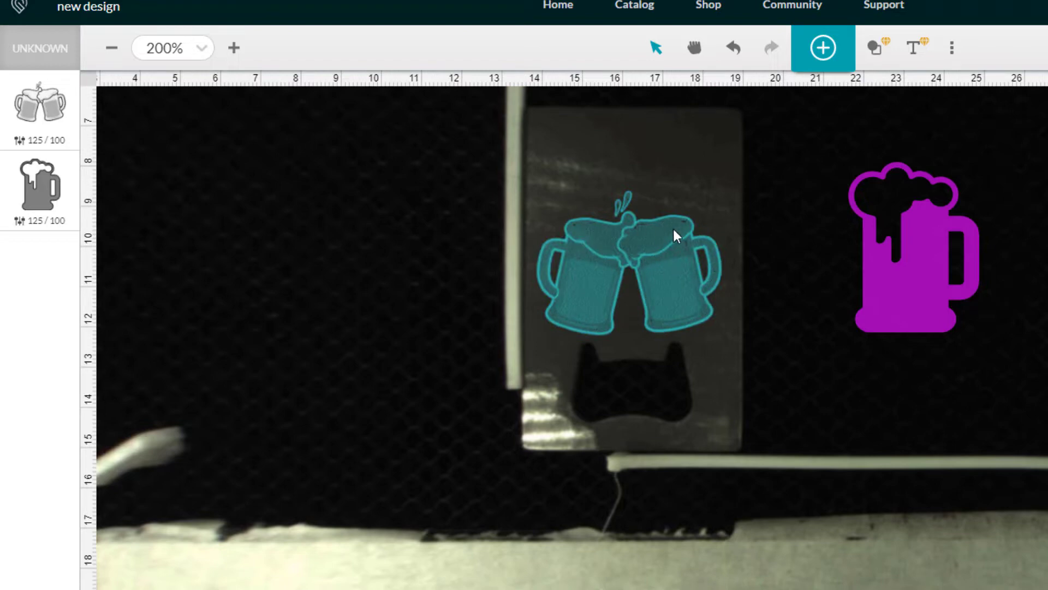
pyautogui.click(20, 221)
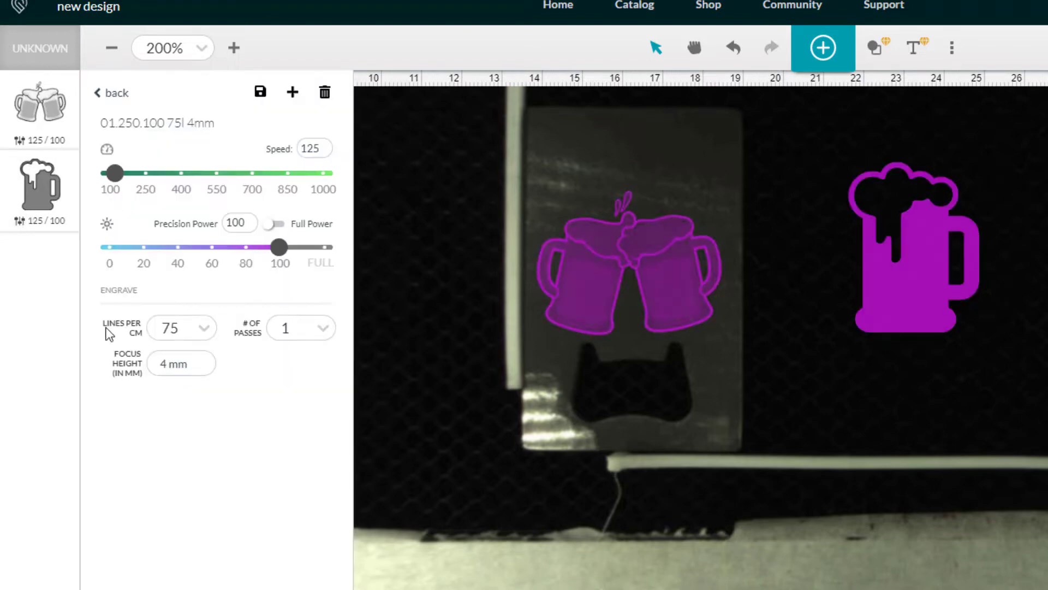
# Set the clinking mugs' grayscale to Convert to patterns at minimum pattern density.
pyautogui.click(40, 109)
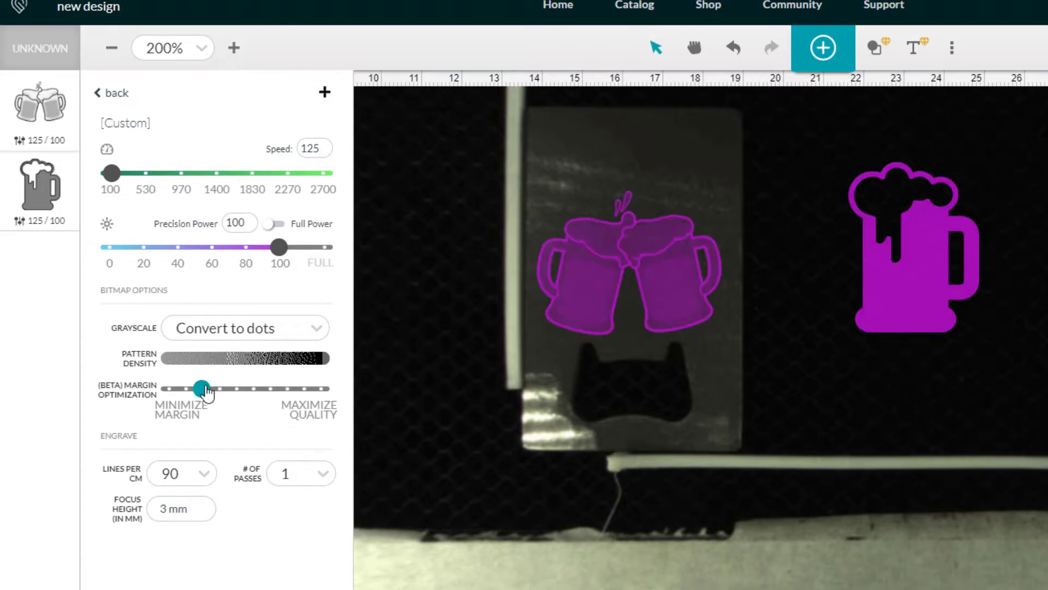
pyautogui.moveTo(203, 389); pyautogui.dragTo(294, 399)
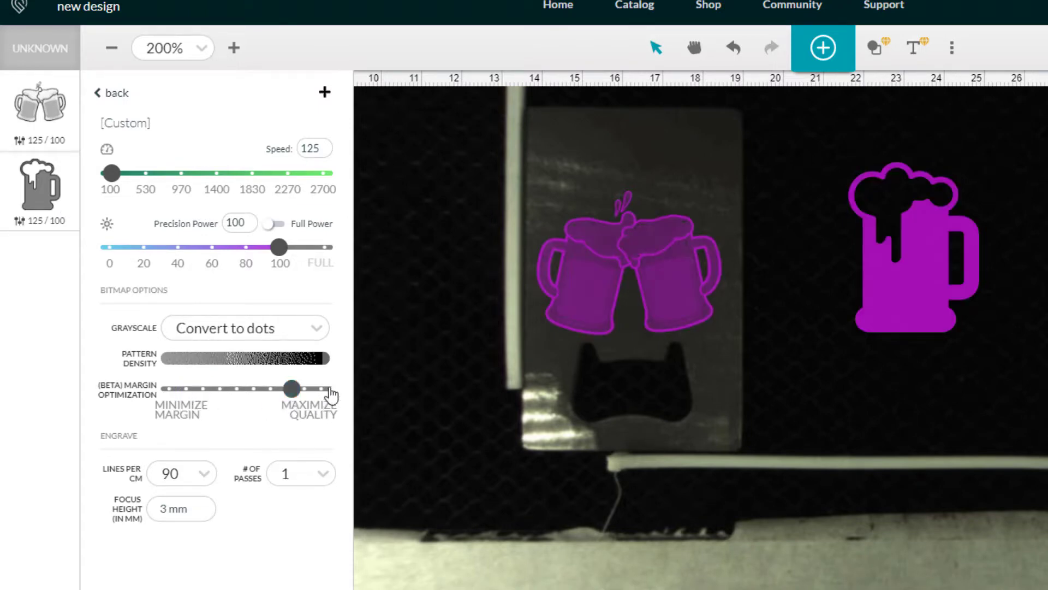
pyautogui.click(300, 335)
pyautogui.click(252, 393)
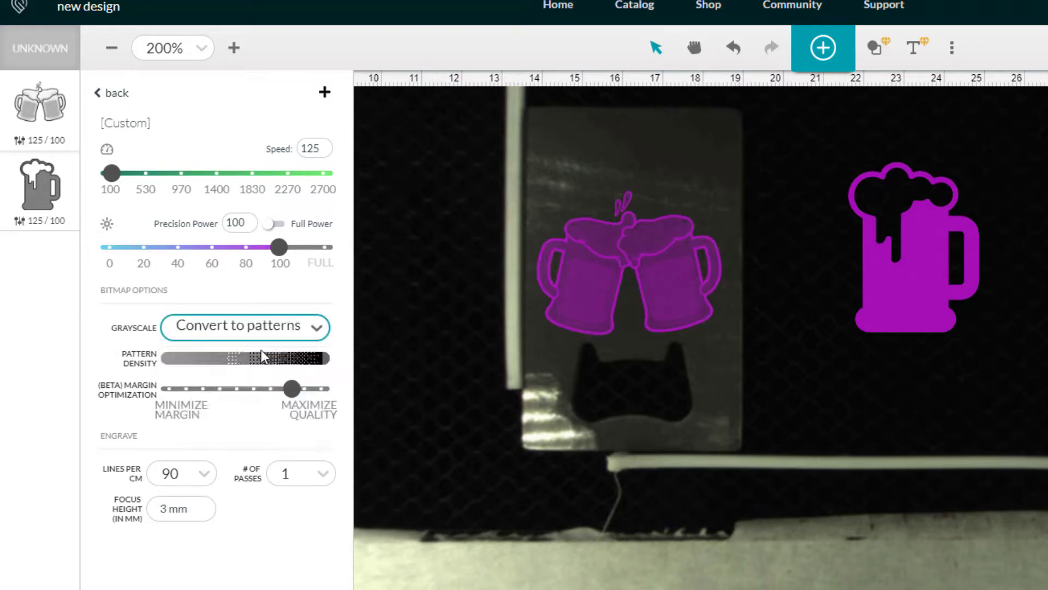
pyautogui.moveTo(311, 358)
pyautogui.mouseDown()
pyautogui.moveTo(201, 361)
pyautogui.moveTo(289, 361)
pyautogui.mouseUp()
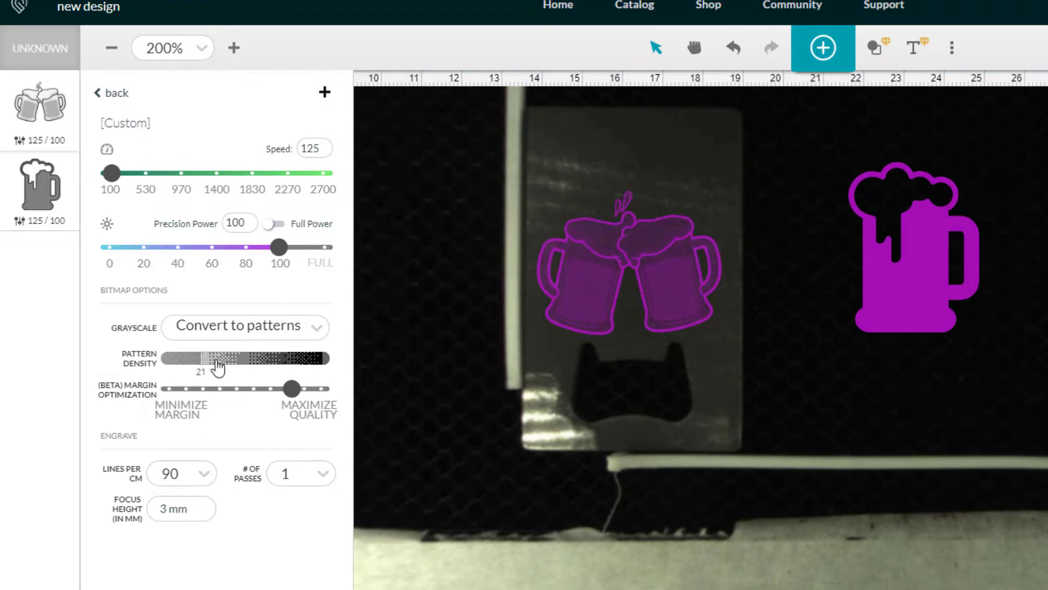
pyautogui.moveTo(218, 362); pyautogui.dragTo(167, 371)
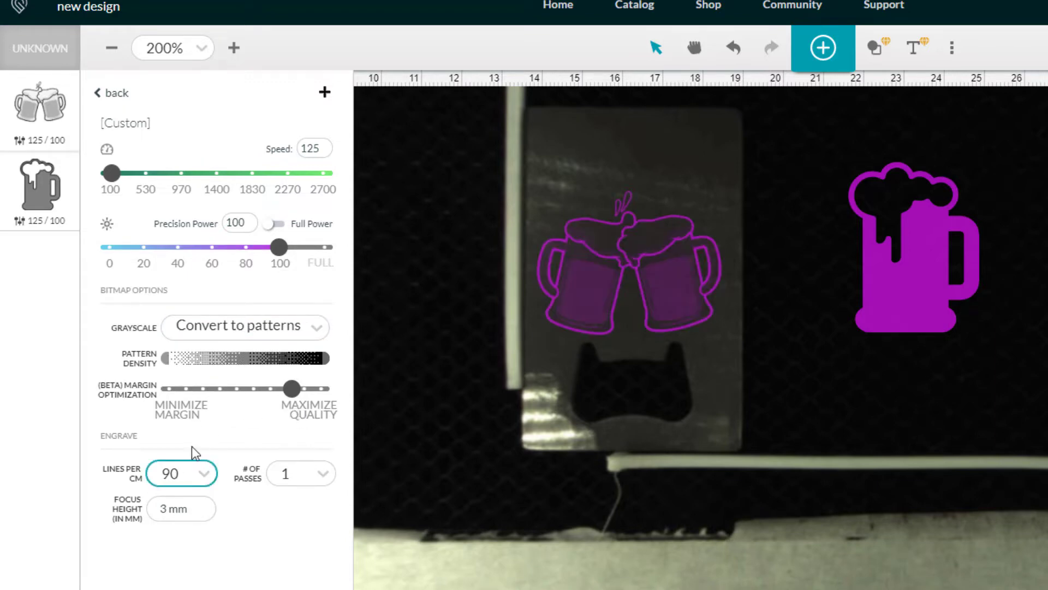
# Try Convert to dots, then return to patterns and move margin optimization toward Minimize Margin.
pyautogui.click(244, 333)
pyautogui.click(232, 366)
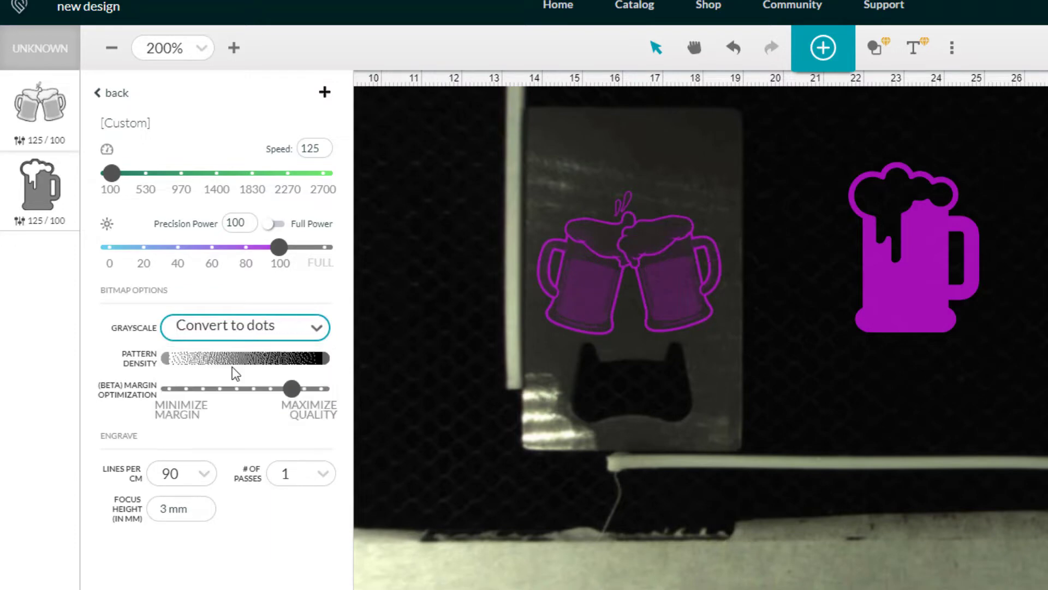
pyautogui.moveTo(206, 370); pyautogui.dragTo(307, 364)
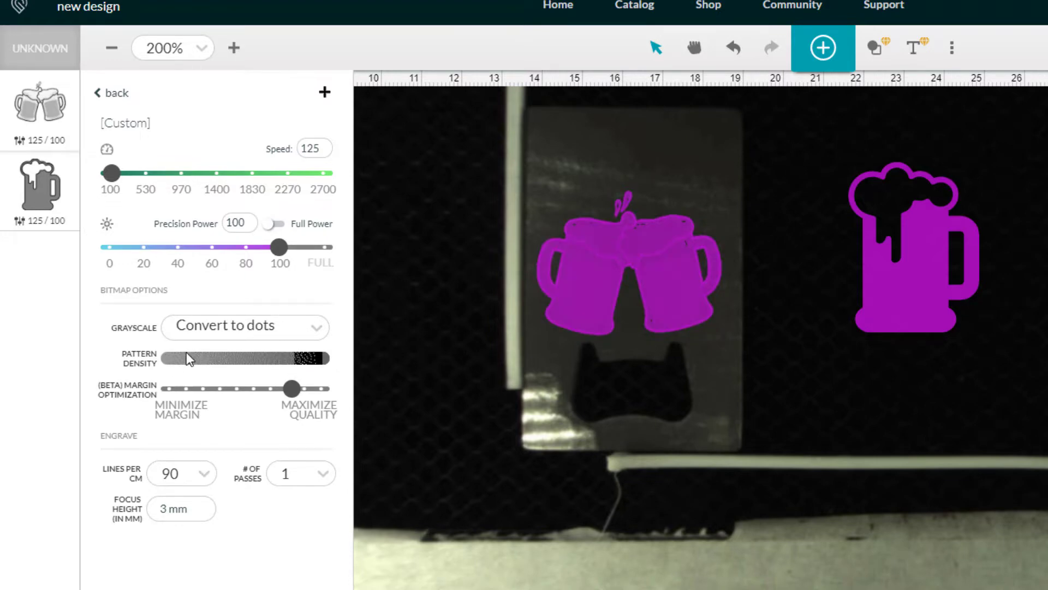
pyautogui.moveTo(187, 358)
pyautogui.mouseDown()
pyautogui.moveTo(200, 358)
pyautogui.moveTo(175, 363)
pyautogui.mouseUp()
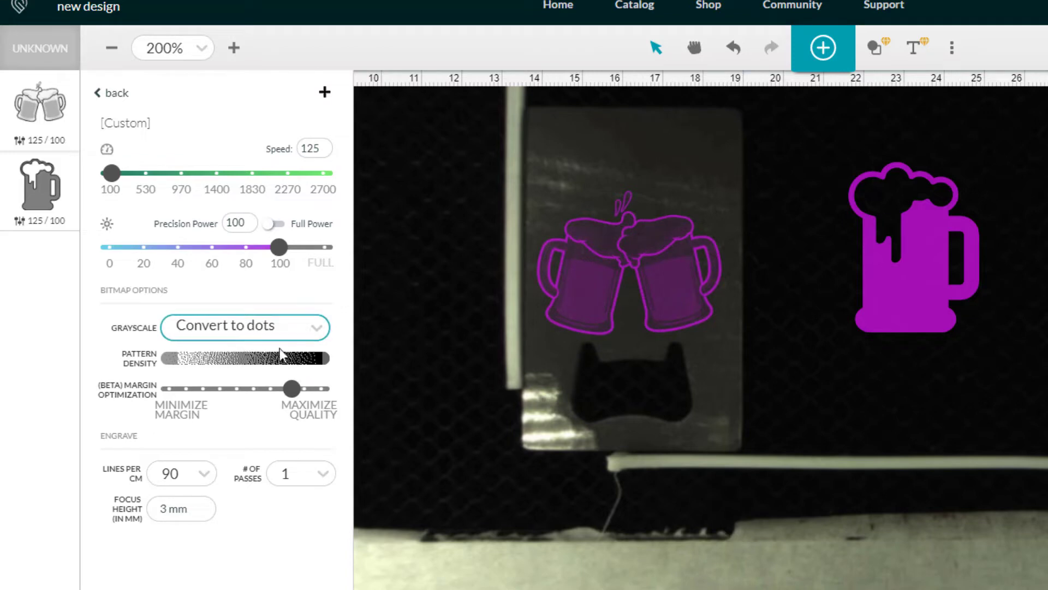
pyautogui.click(217, 328)
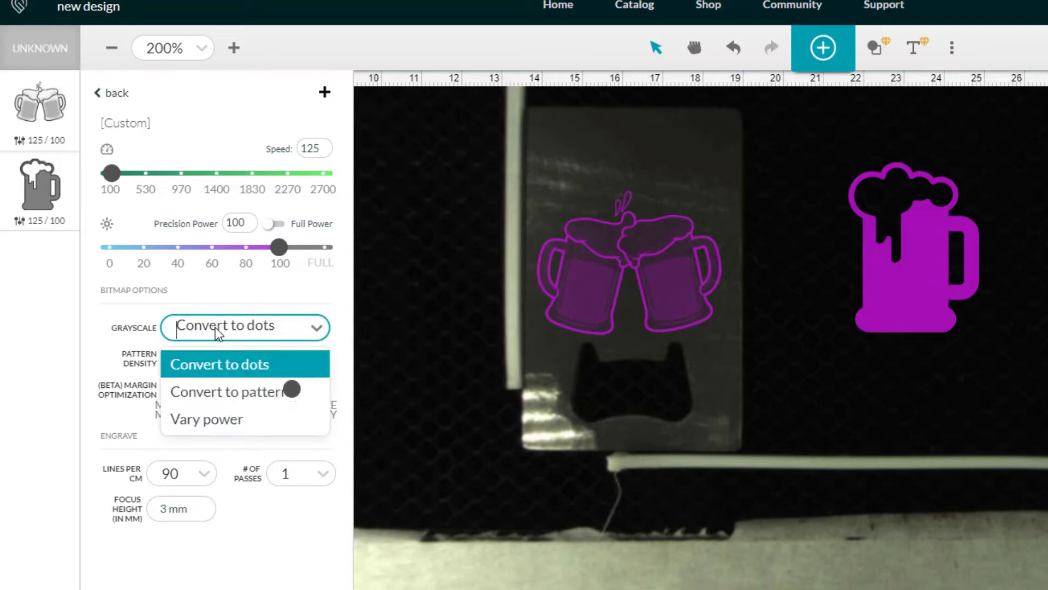
pyautogui.click(235, 391)
pyautogui.click(235, 389)
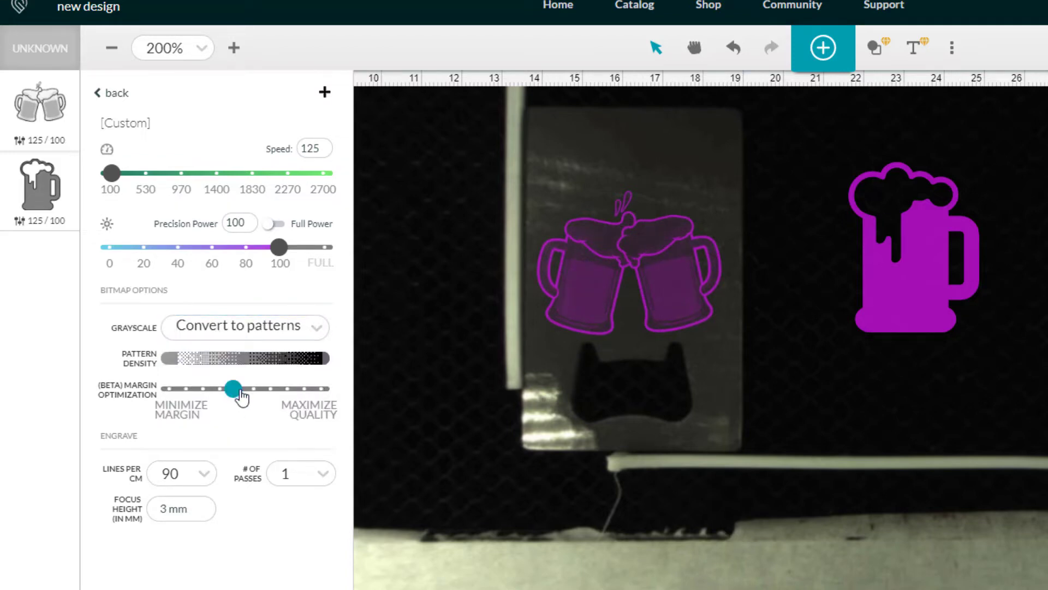
pyautogui.moveTo(240, 397)
pyautogui.mouseDown()
pyautogui.moveTo(260, 402)
pyautogui.moveTo(227, 401)
pyautogui.moveTo(245, 398)
pyautogui.mouseUp()
# Delete the single beer mug, then enlarge the clinking mugs slightly and recentre them on the opener.
pyautogui.click(940, 275)
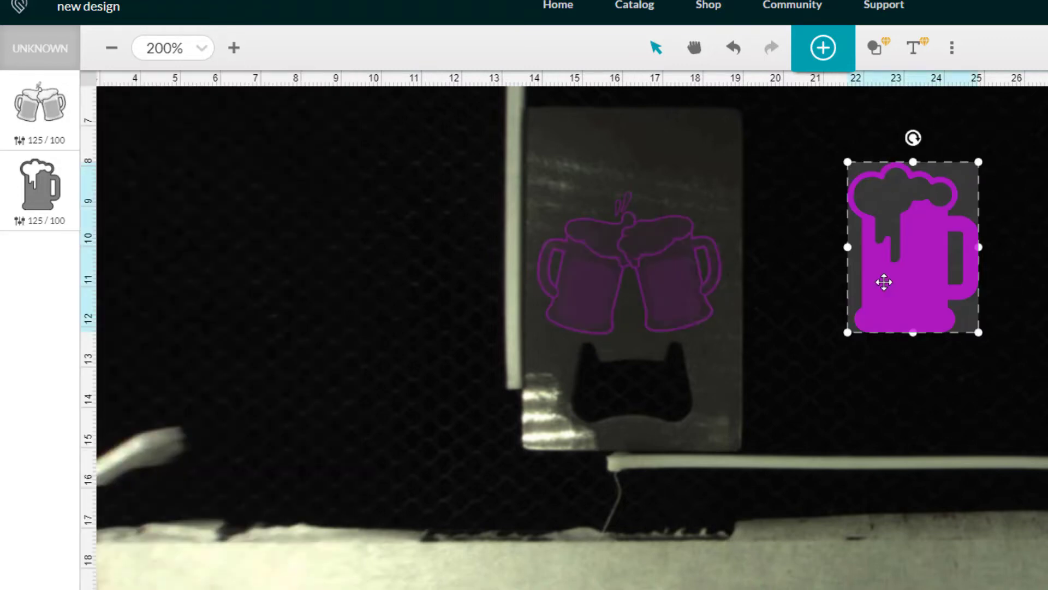
pyautogui.press('Delete')
pyautogui.click(673, 280)
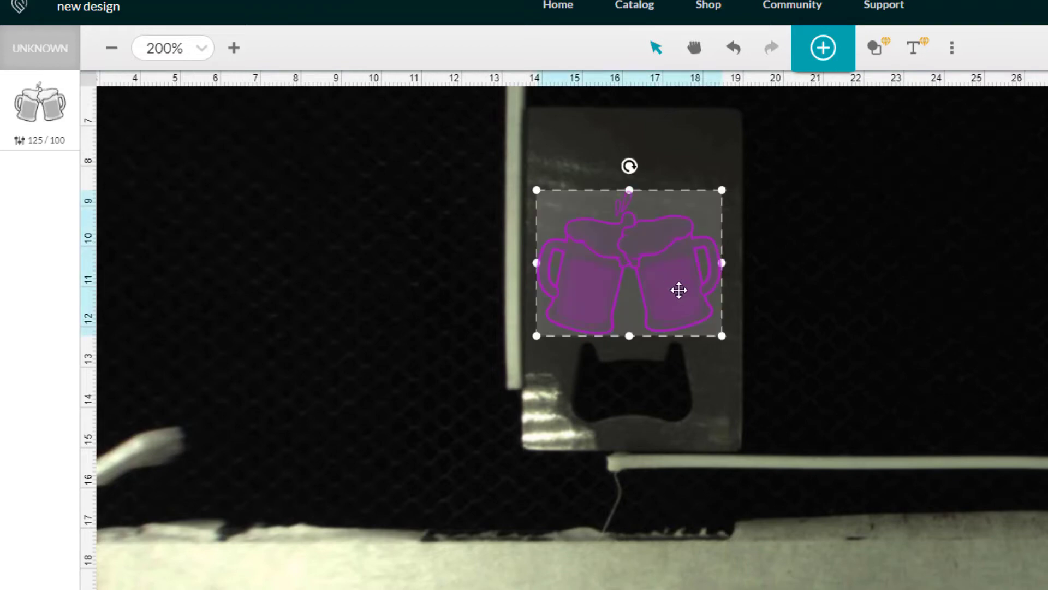
pyautogui.moveTo(722, 336); pyautogui.dragTo(741, 352)
pyautogui.moveTo(706, 320); pyautogui.dragTo(706, 315)
pyautogui.click(818, 307)
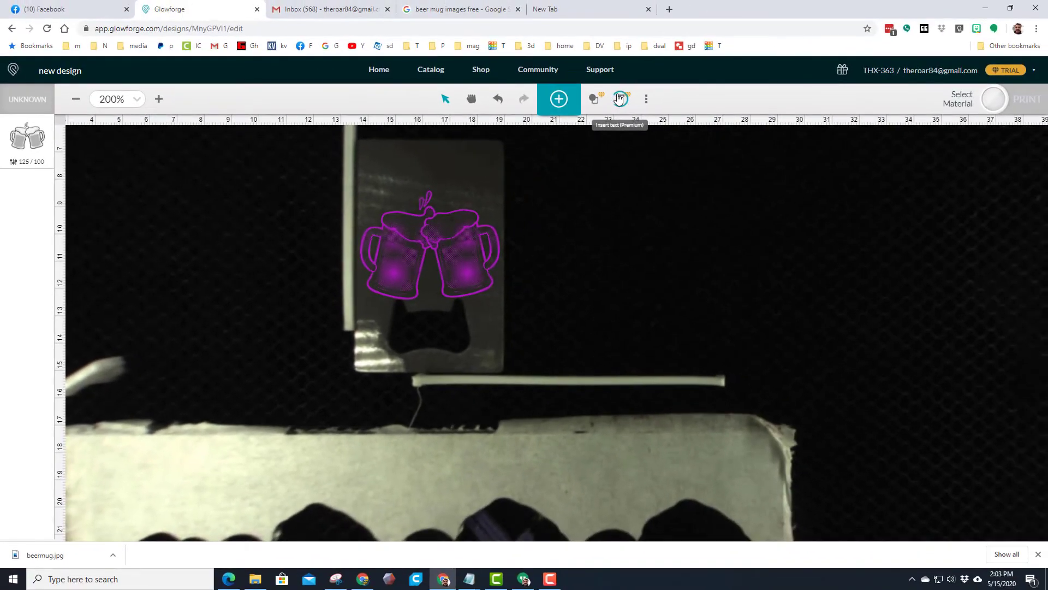
# Insert a text object and change its wording to Cheers.
pyautogui.click(911, 48)
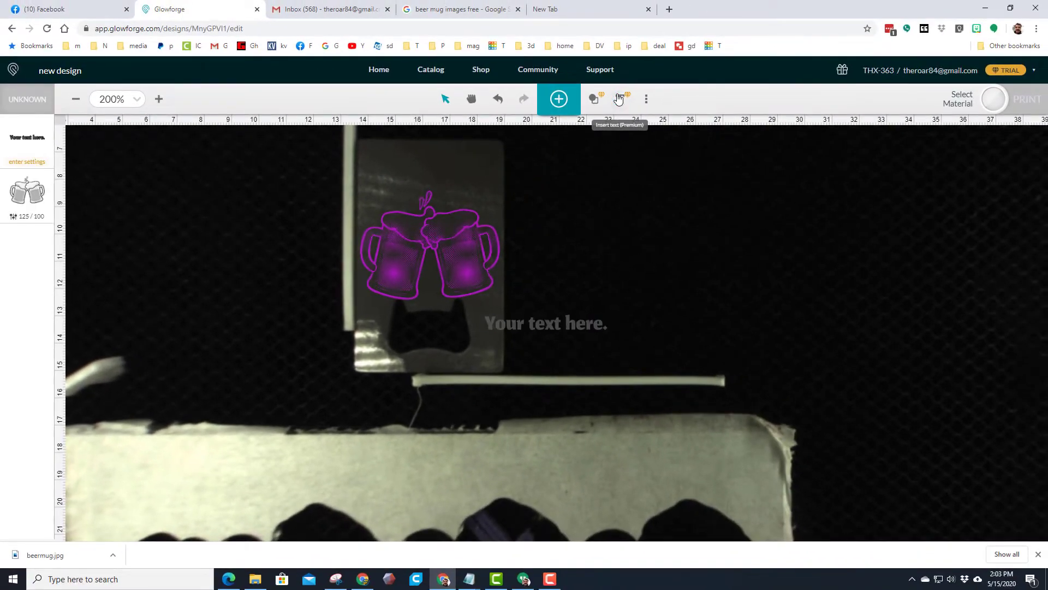
pyautogui.rightClick(610, 93)
pyautogui.click(571, 324)
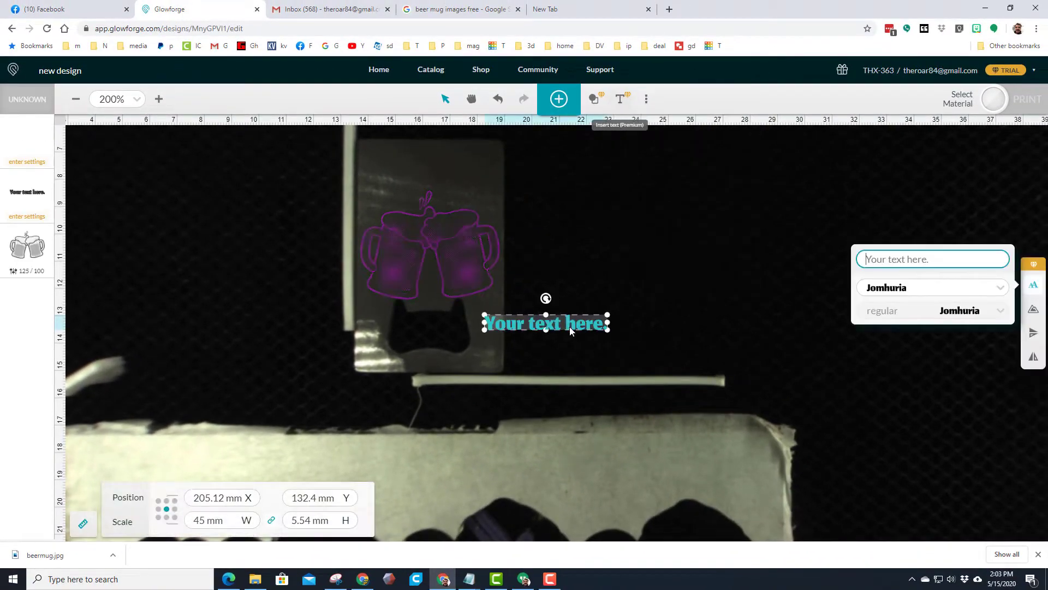
pyautogui.click(887, 258)
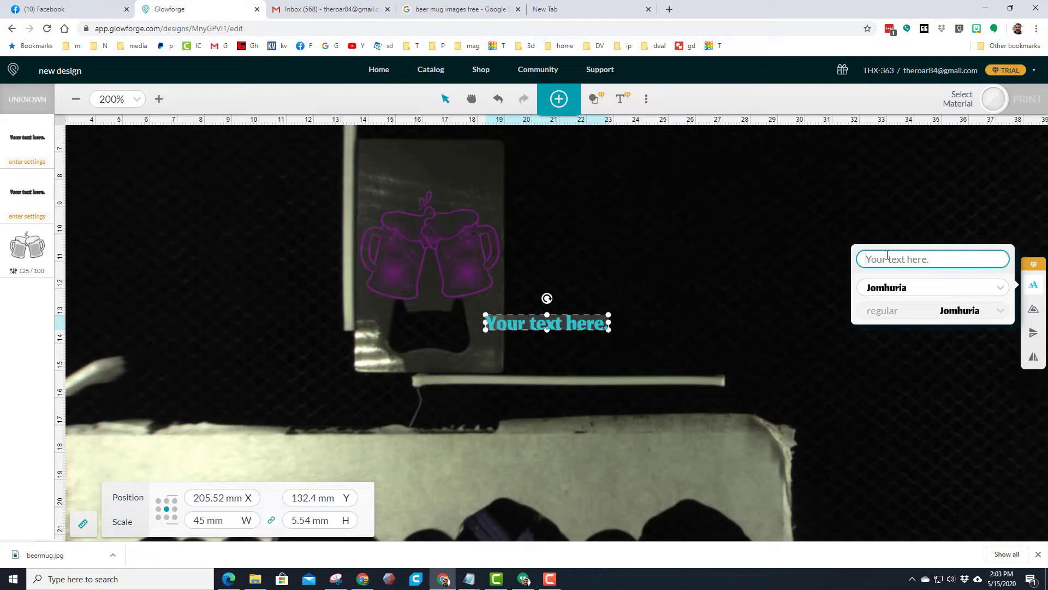
pyautogui.write('Cheers')
pyautogui.click(925, 290)
pyautogui.click(920, 258)
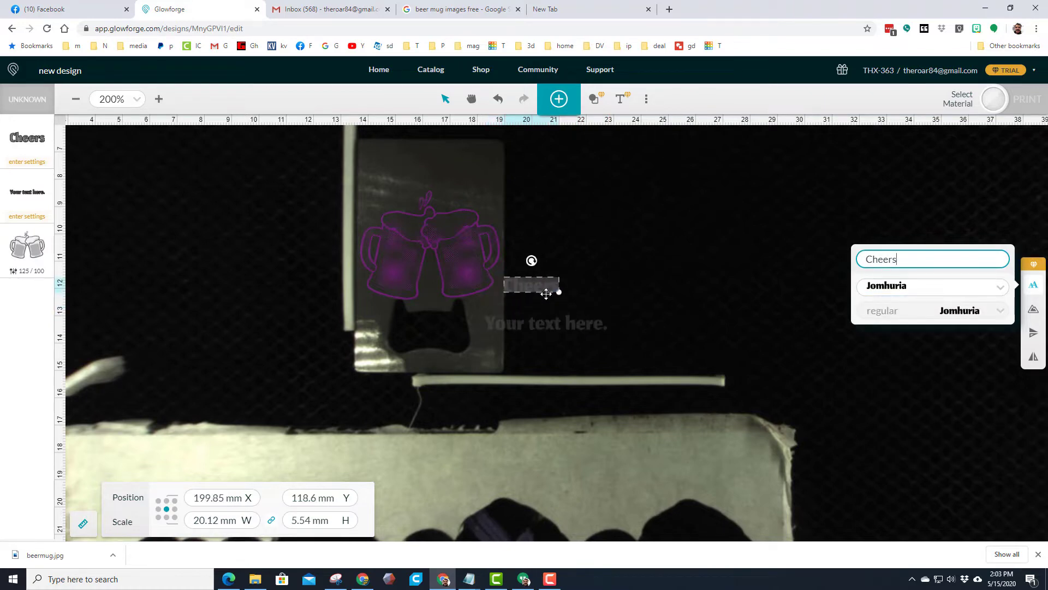
# Delete the leftover 'Your text here.' placeholder text object.
pyautogui.click(551, 318)
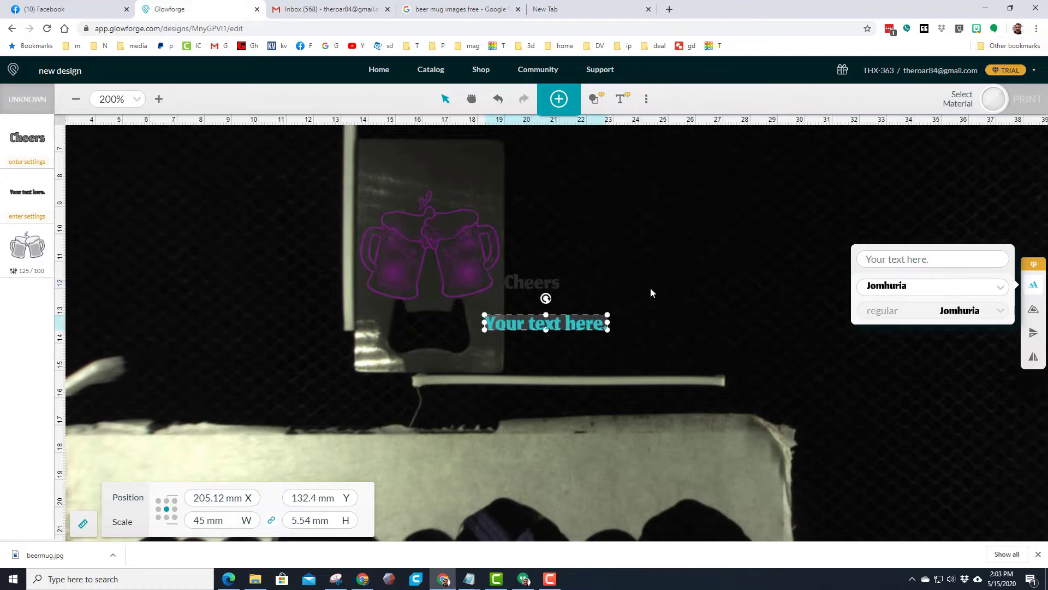
pyautogui.press('Delete')
pyautogui.click(544, 284)
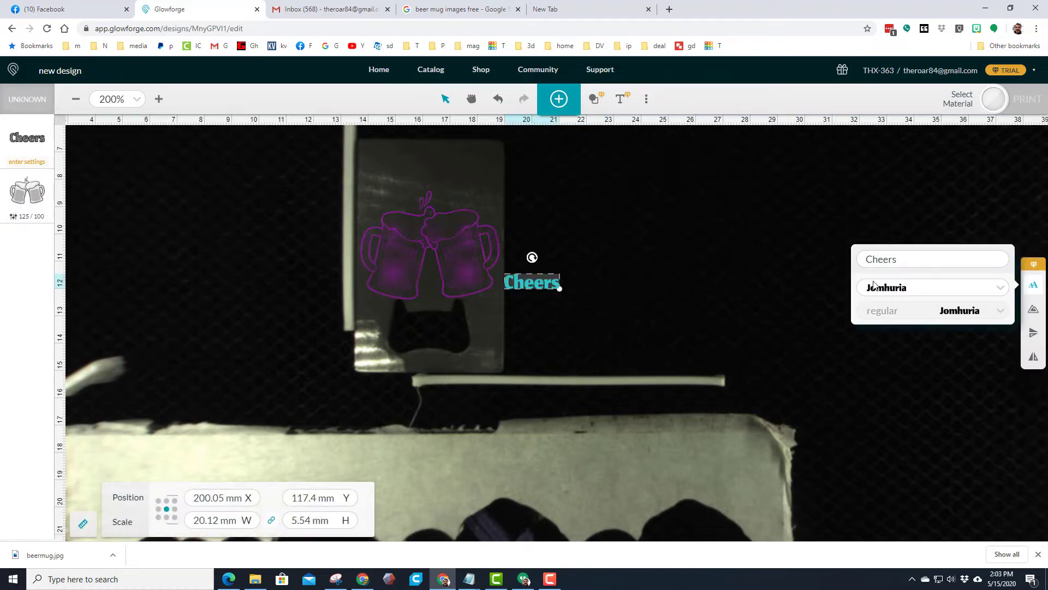
# Set the Cheers text in Bowlby One SC and move it above the clinking mugs.
pyautogui.click(912, 286)
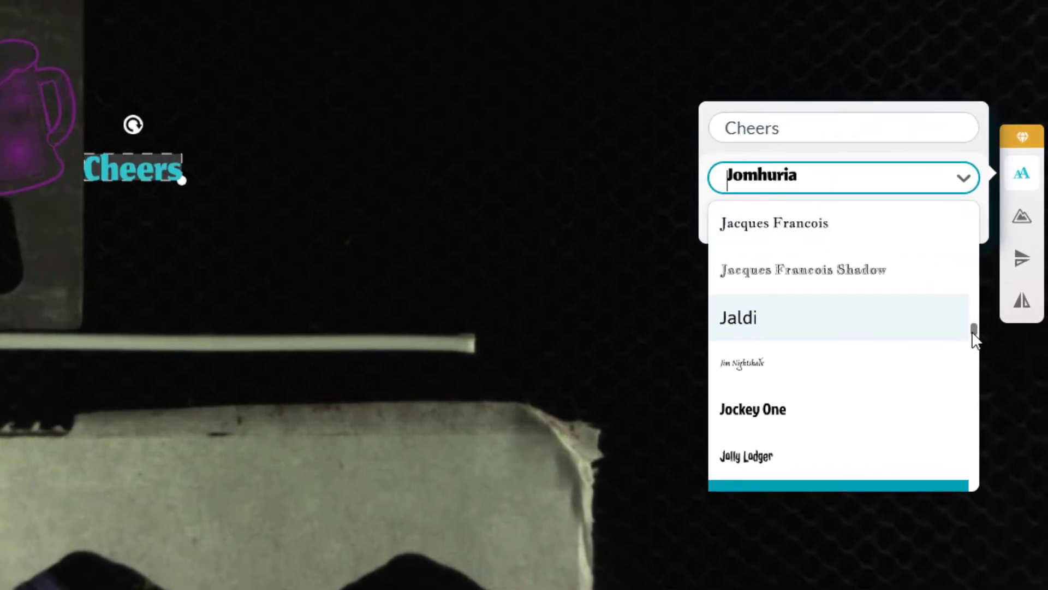
pyautogui.moveTo(997, 357); pyautogui.dragTo(1001, 324)
pyautogui.moveTo(981, 284); pyautogui.dragTo(980, 218)
pyautogui.scroll(-3, 874, 306)
pyautogui.scroll(-12, 802, 330)
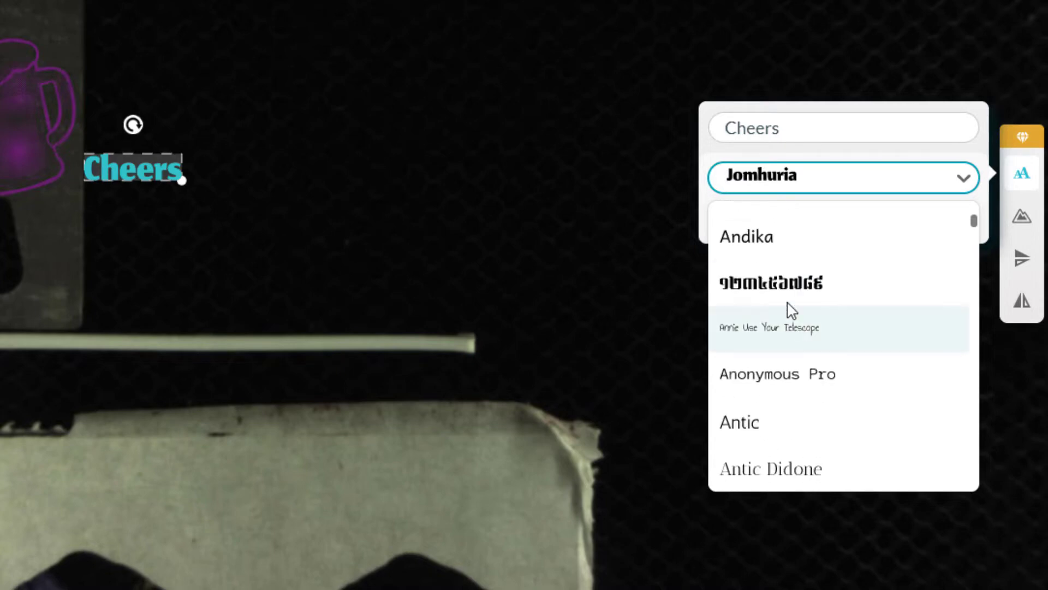
pyautogui.scroll(-10, 792, 309)
pyautogui.scroll(-12, 793, 310)
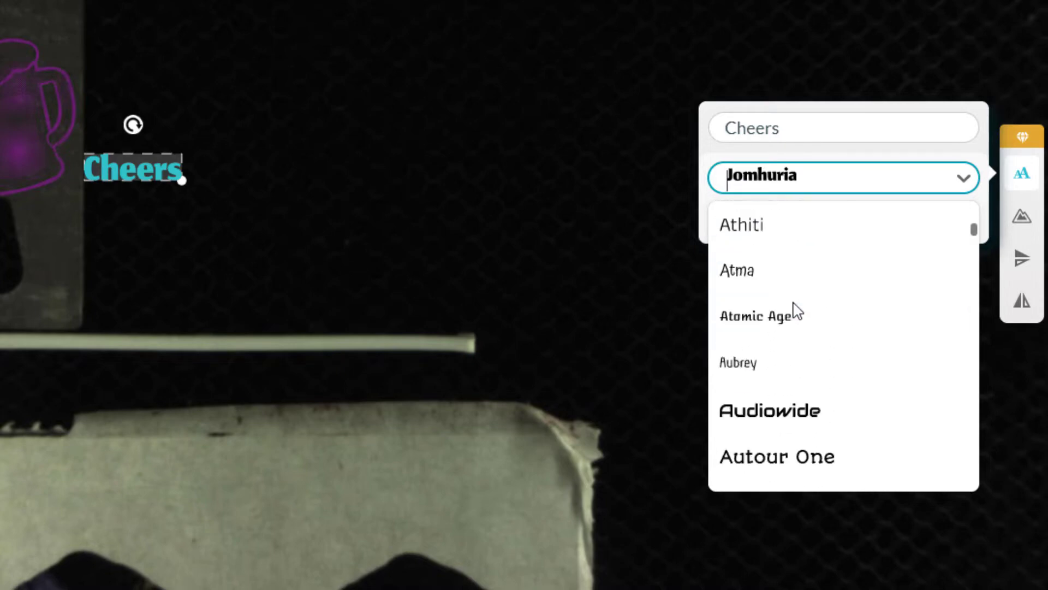
pyautogui.scroll(-12, 792, 314)
pyautogui.scroll(-8, 798, 330)
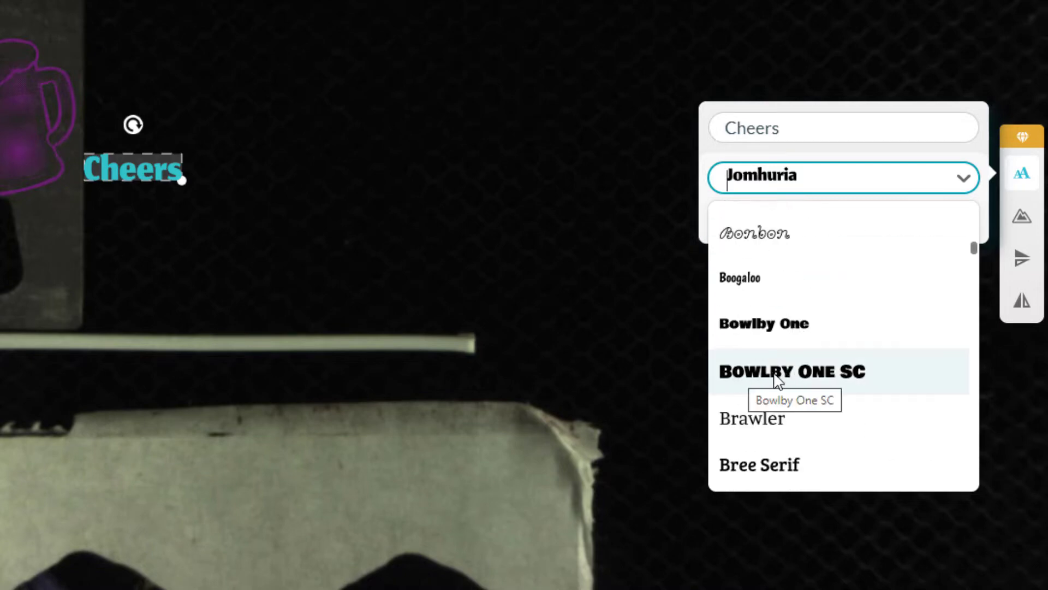
pyautogui.click(772, 376)
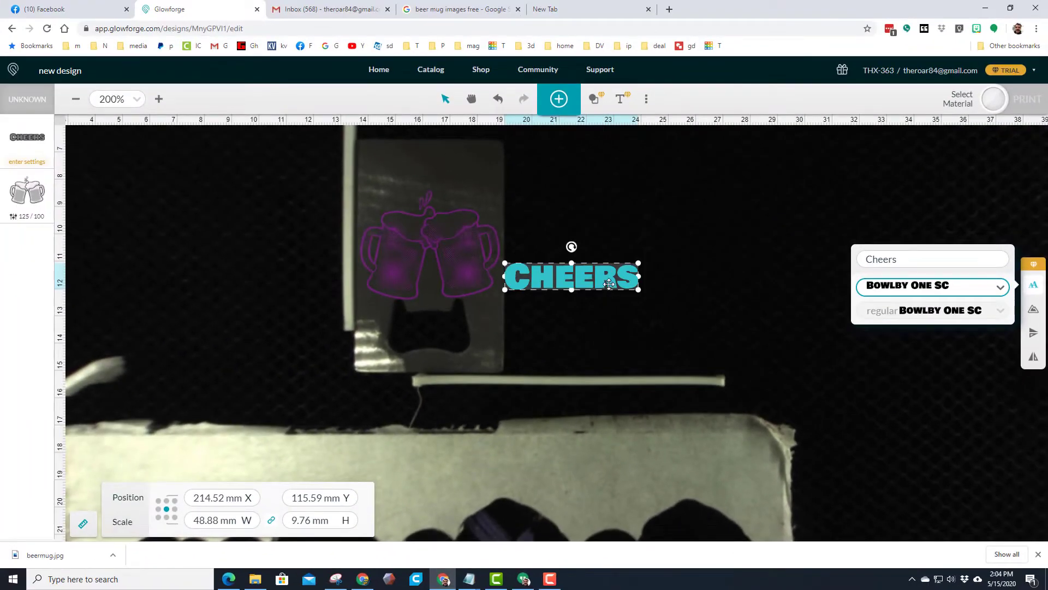
pyautogui.moveTo(609, 283); pyautogui.dragTo(461, 170)
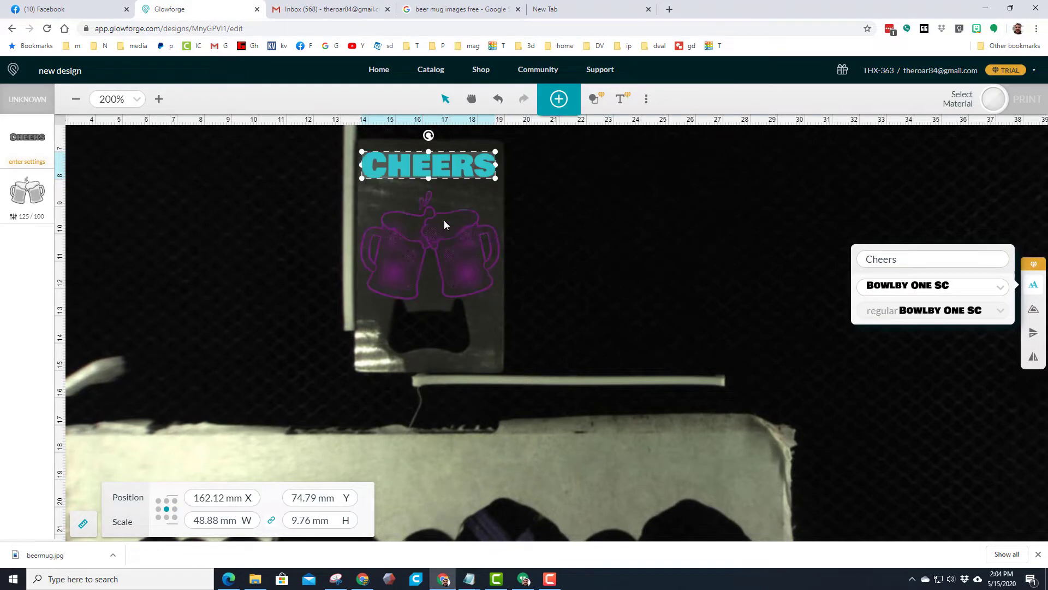
# Unlock the aspect ratio and stretch CHEERS to 48.88 × 15.49 mm.
pyautogui.click(273, 527)
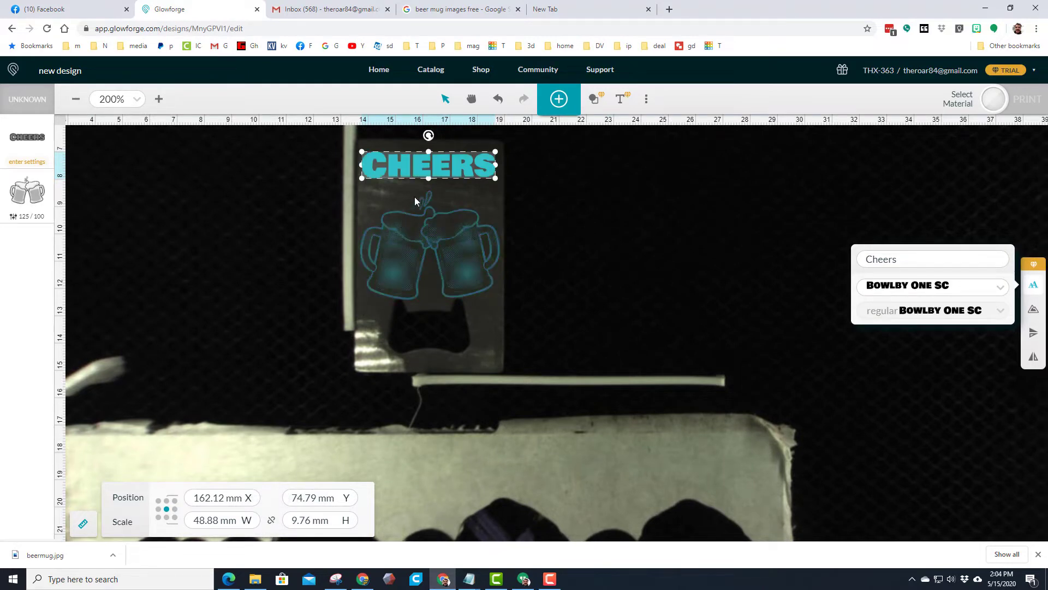
pyautogui.moveTo(429, 178)
pyautogui.mouseDown()
pyautogui.moveTo(429, 190)
pyautogui.moveTo(438, 169)
pyautogui.moveTo(429, 187)
pyautogui.mouseUp()
pyautogui.click(522, 210)
pyautogui.click(457, 161)
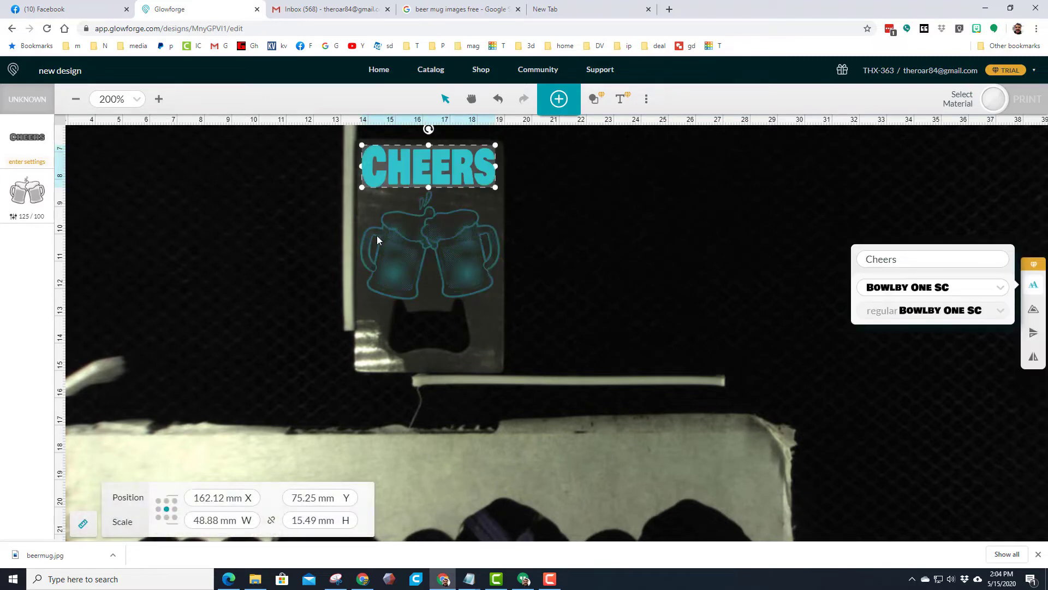
# Base CHEERS's setting on 01.250.100 75l 4mm with speed 125 and 3 mm focus, saved as 01.125.100 75l 3mm.
pyautogui.click(28, 162)
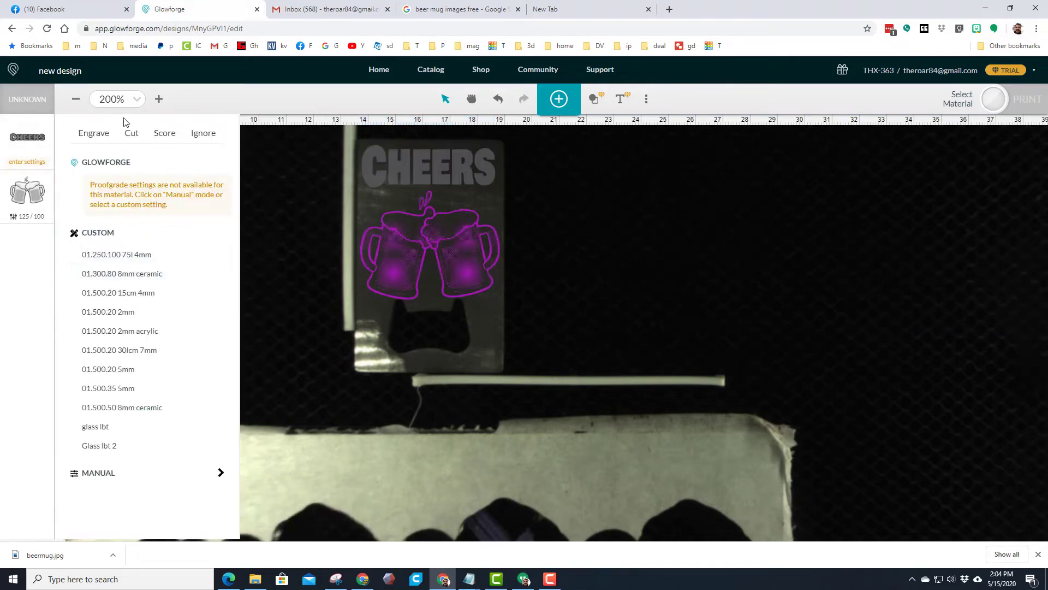
pyautogui.click(126, 256)
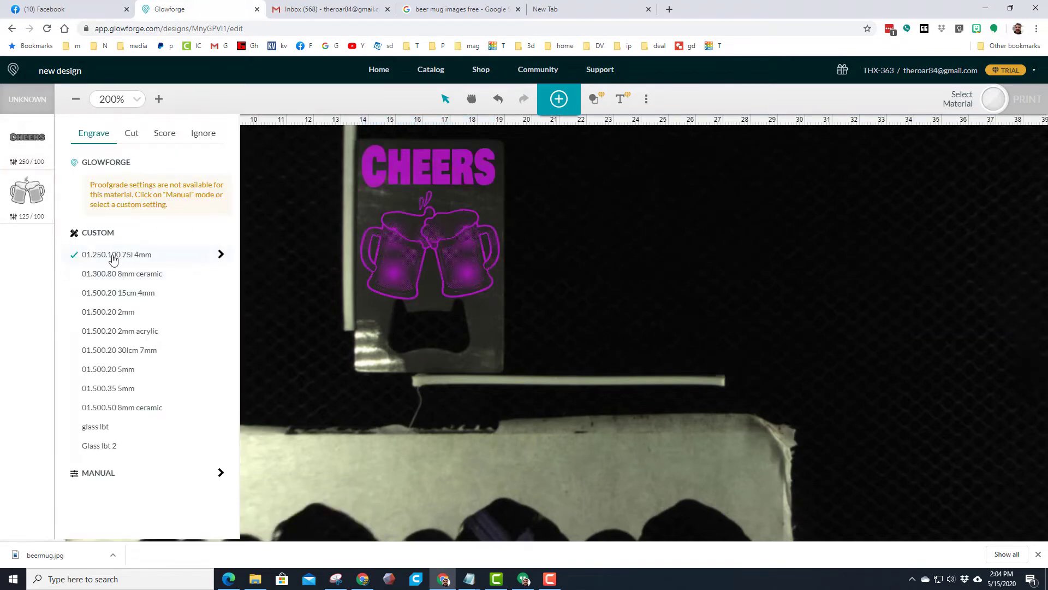
pyautogui.click(221, 256)
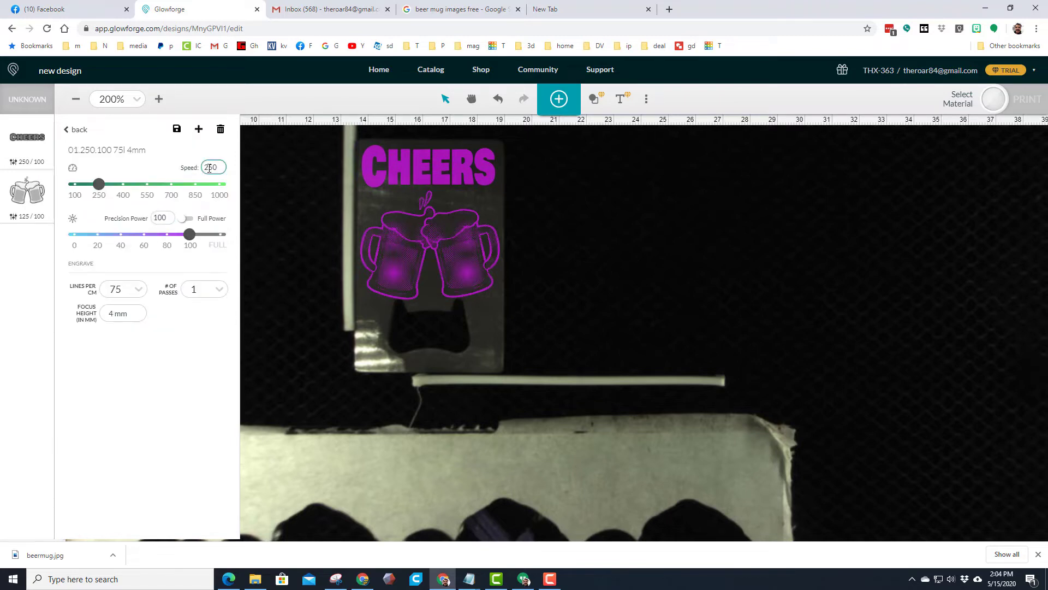
pyautogui.write('12')
pyautogui.click(138, 349)
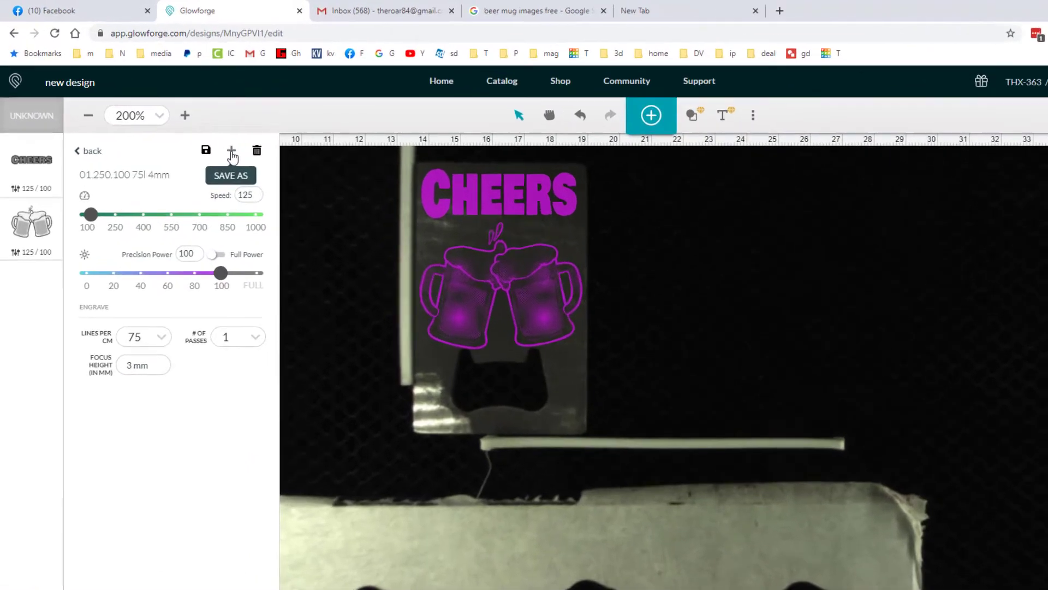
pyautogui.click(199, 133)
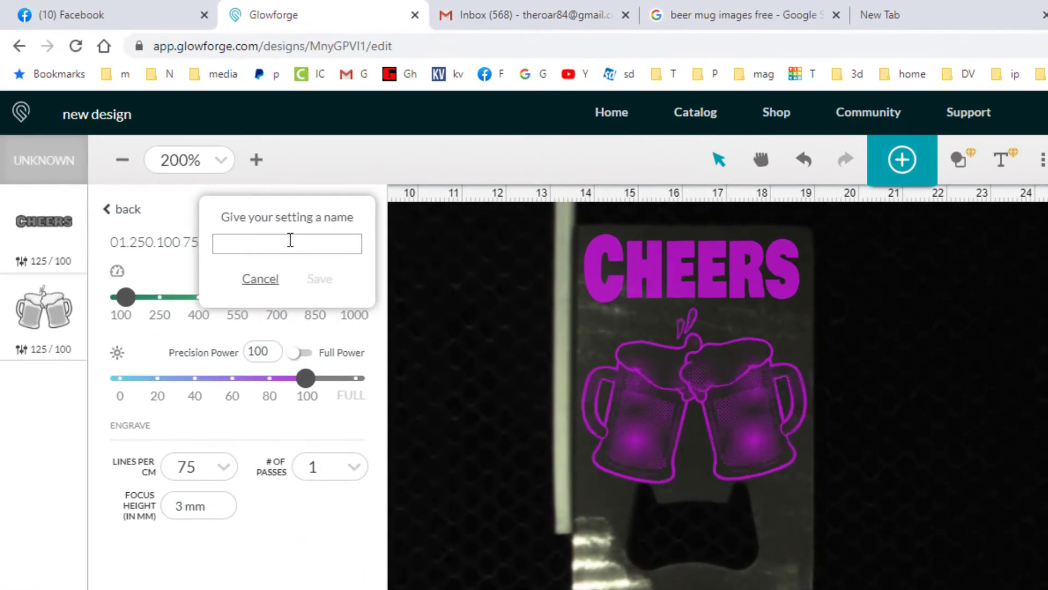
pyautogui.write('01.125.100 75l 2m')
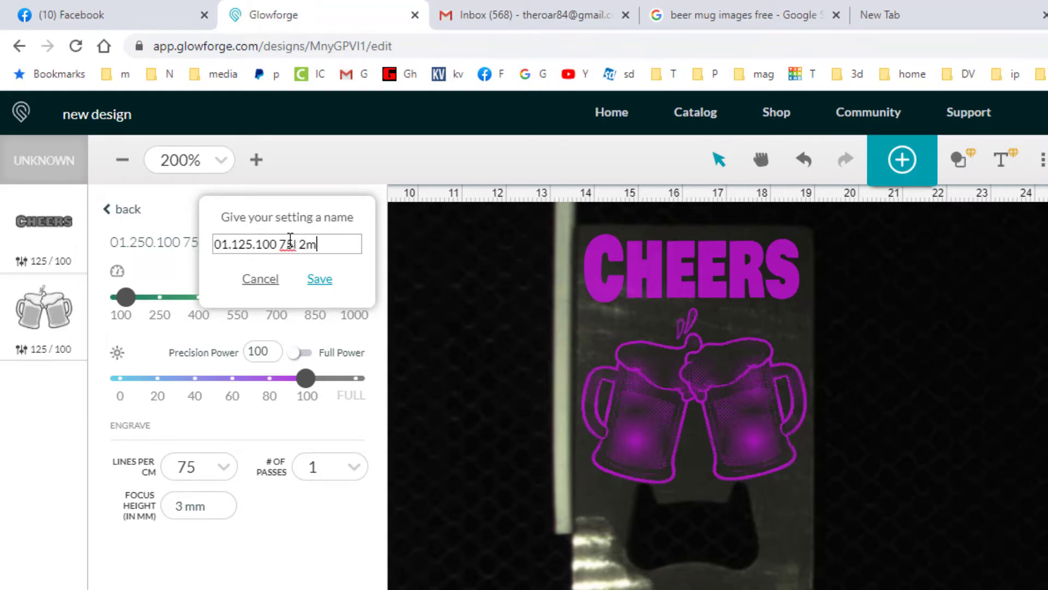
pyautogui.write('3mm')
pyautogui.click(320, 279)
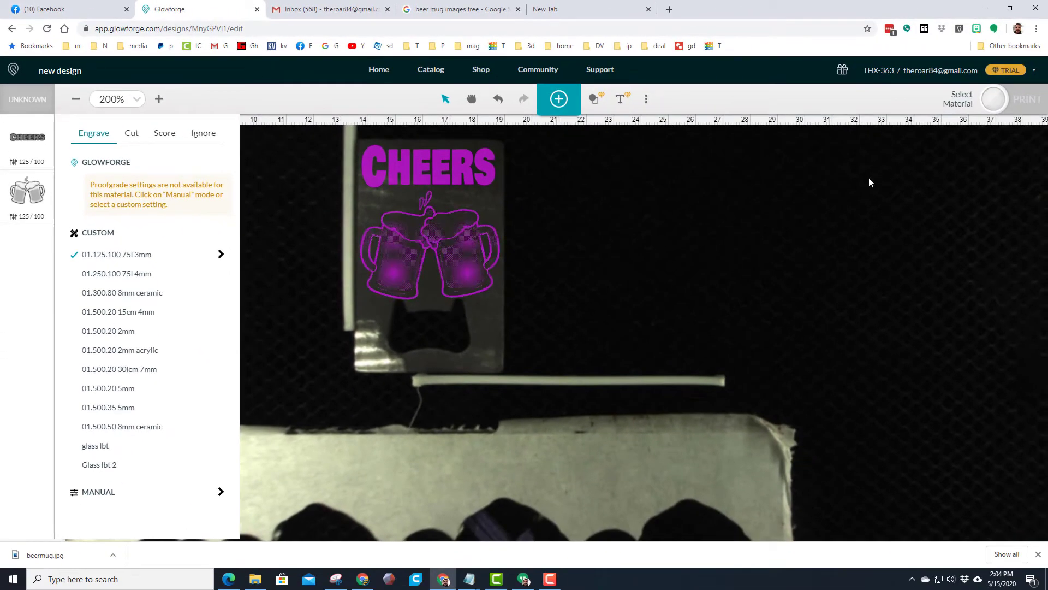
# Choose uncertified material and submit its thickness so the machine reports Ready.
pyautogui.click(955, 104)
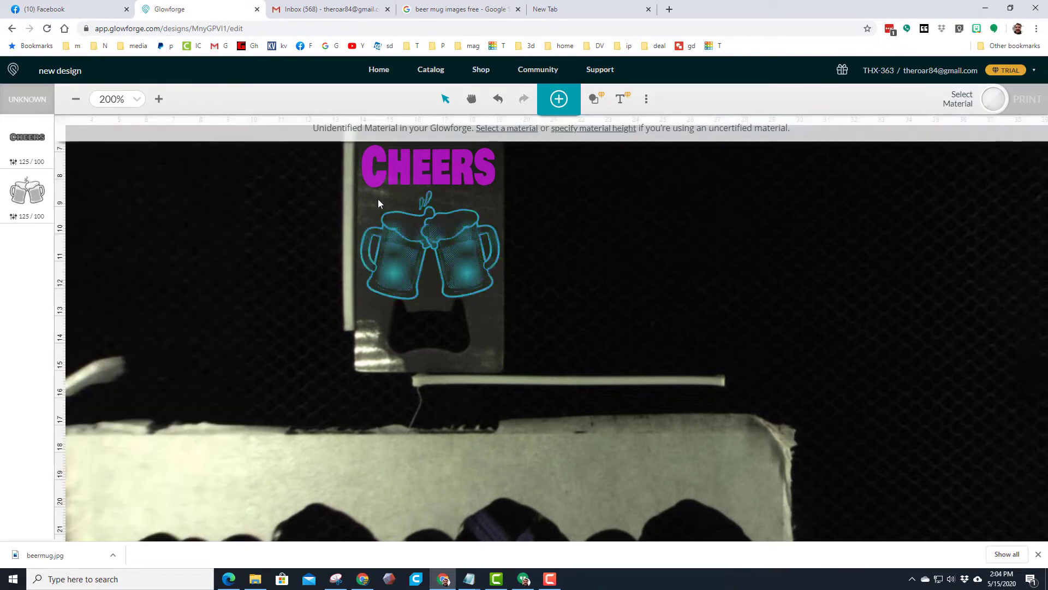
pyautogui.click(496, 129)
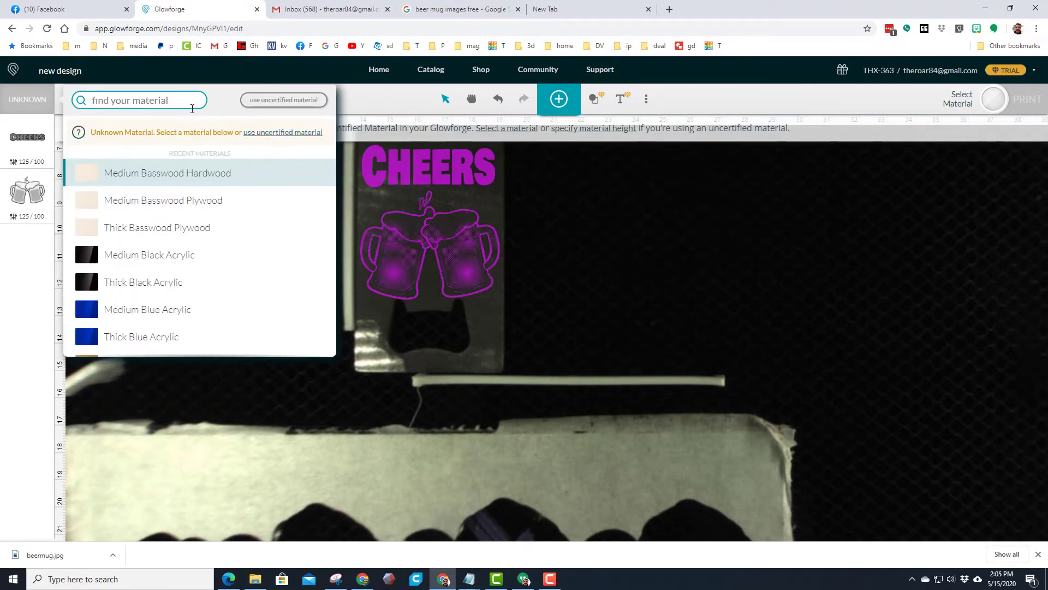
pyautogui.click(261, 133)
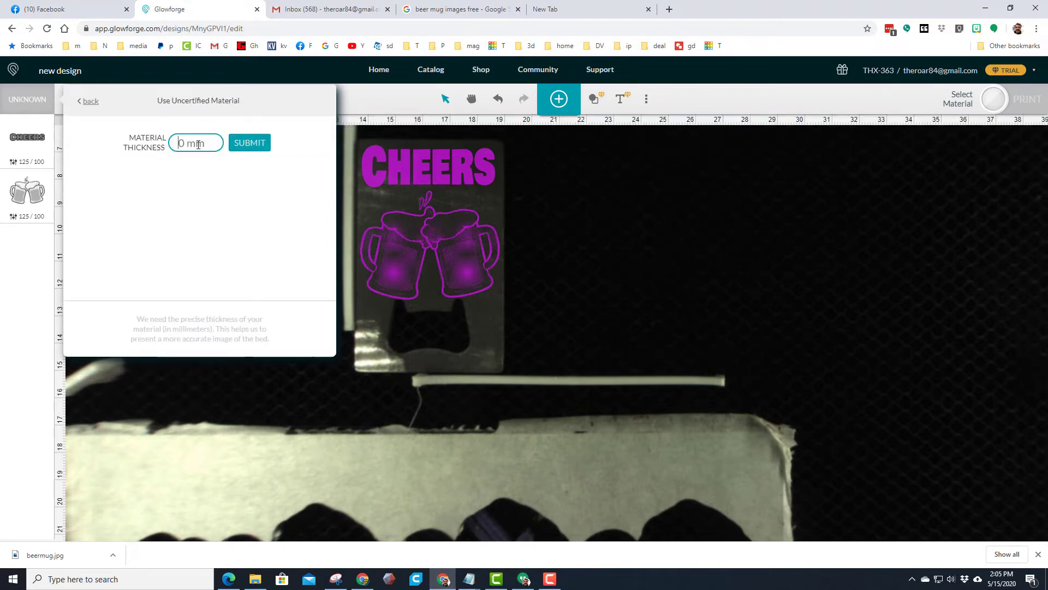
pyautogui.click(250, 142)
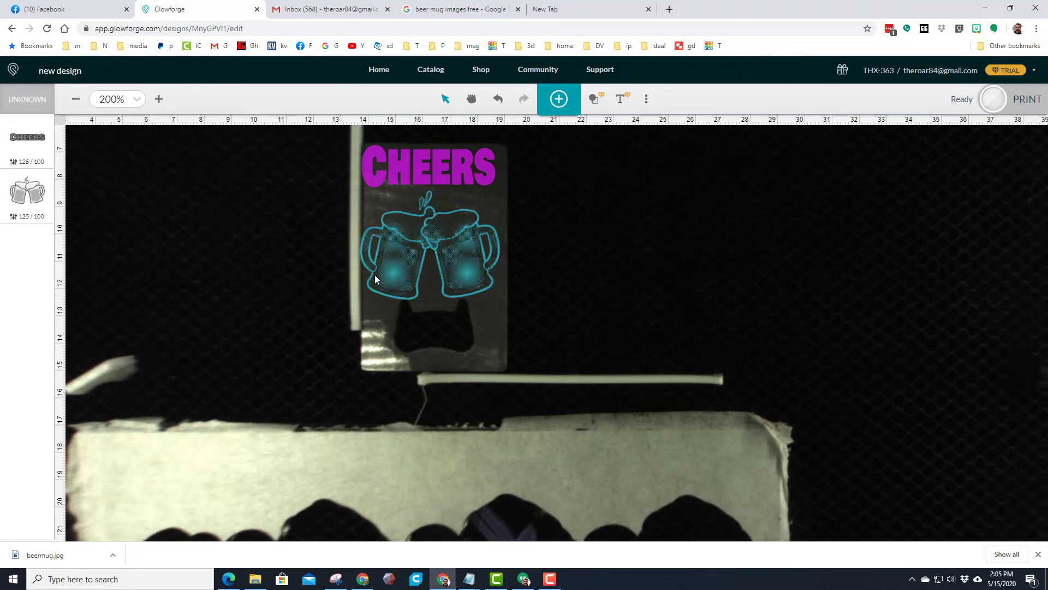
# Nudge the mug graphic right and up and CHEERS slightly right to align them.
pyautogui.click(389, 281)
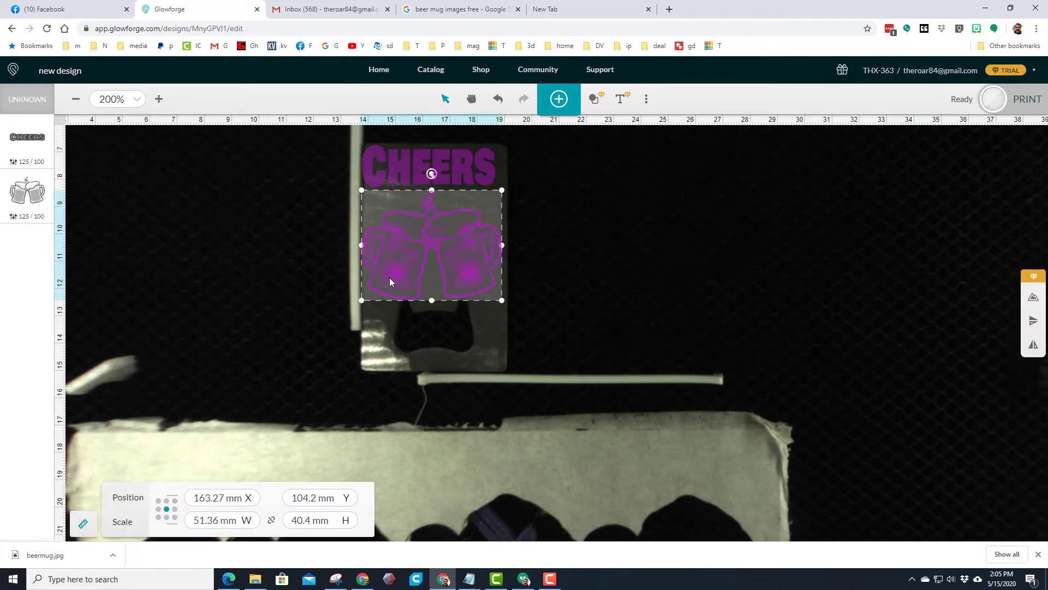
pyautogui.moveTo(390, 279); pyautogui.dragTo(391, 277)
pyautogui.click(414, 173)
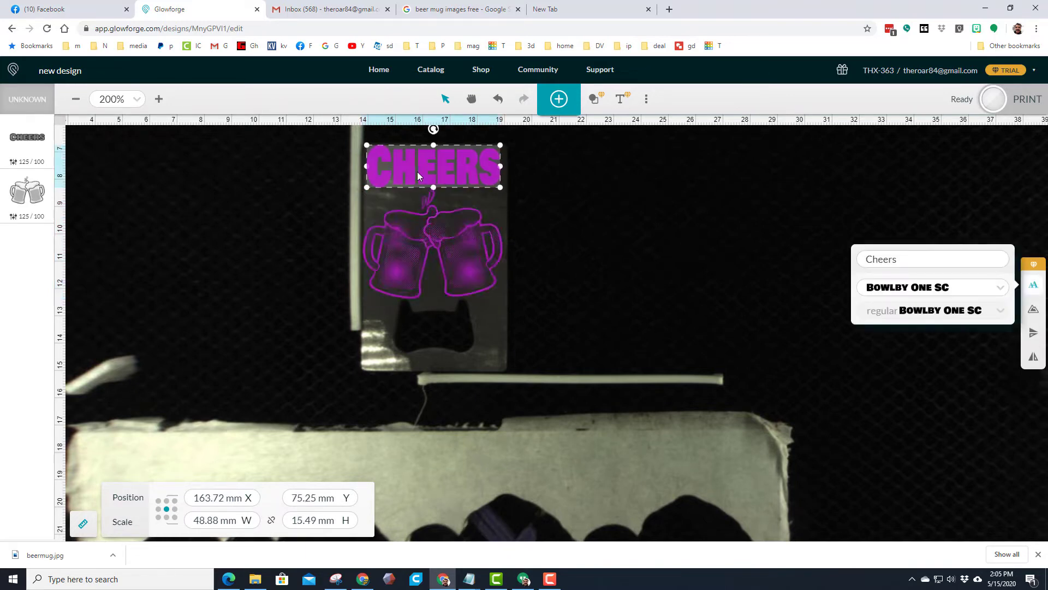
pyautogui.moveTo(417, 173); pyautogui.dragTo(419, 173)
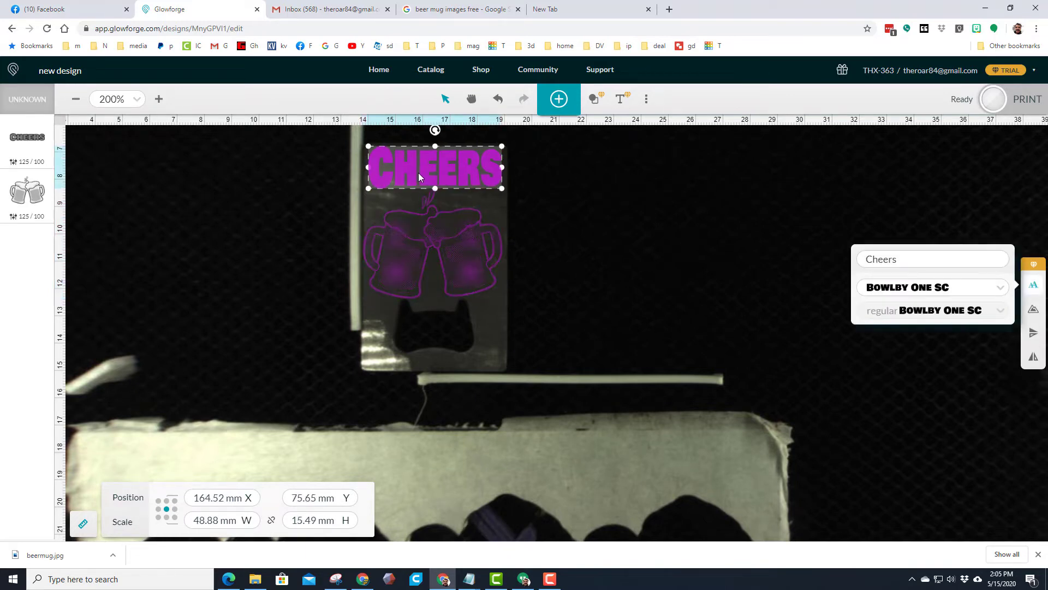
pyautogui.click(532, 191)
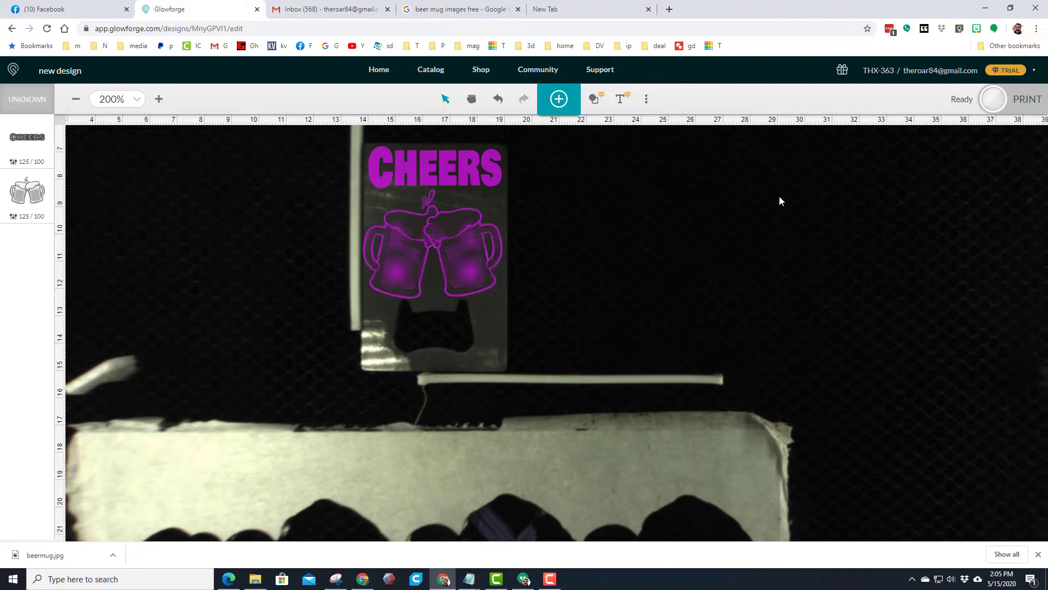
# Send the CHEERS bottle opener design to print.
pyautogui.click(991, 101)
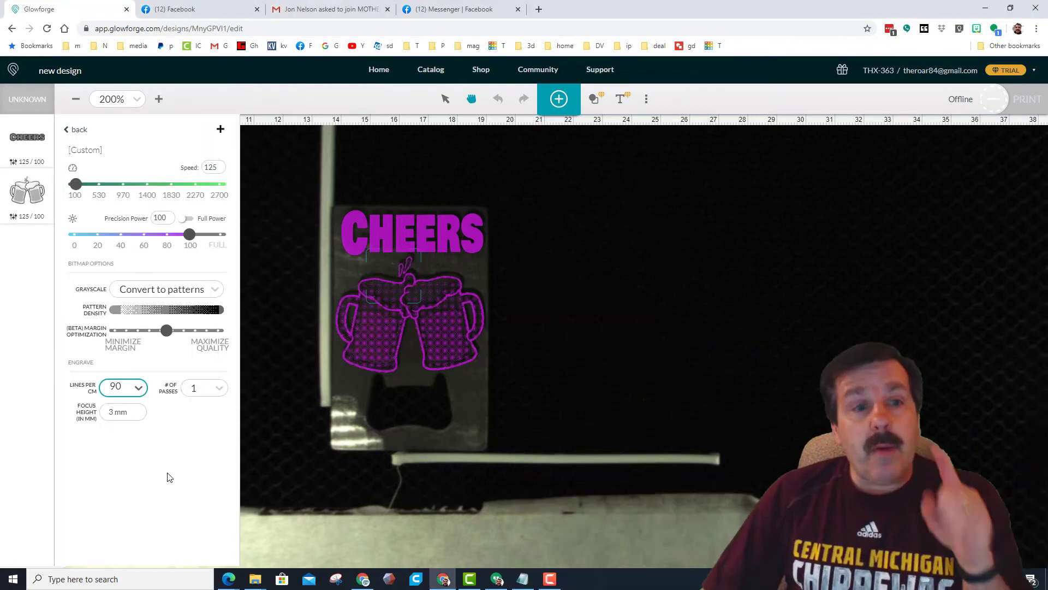
# Engrave the mugs at 50 lines per cm with higher pattern density, and nudge CHEERS slightly.
pyautogui.click(118, 389)
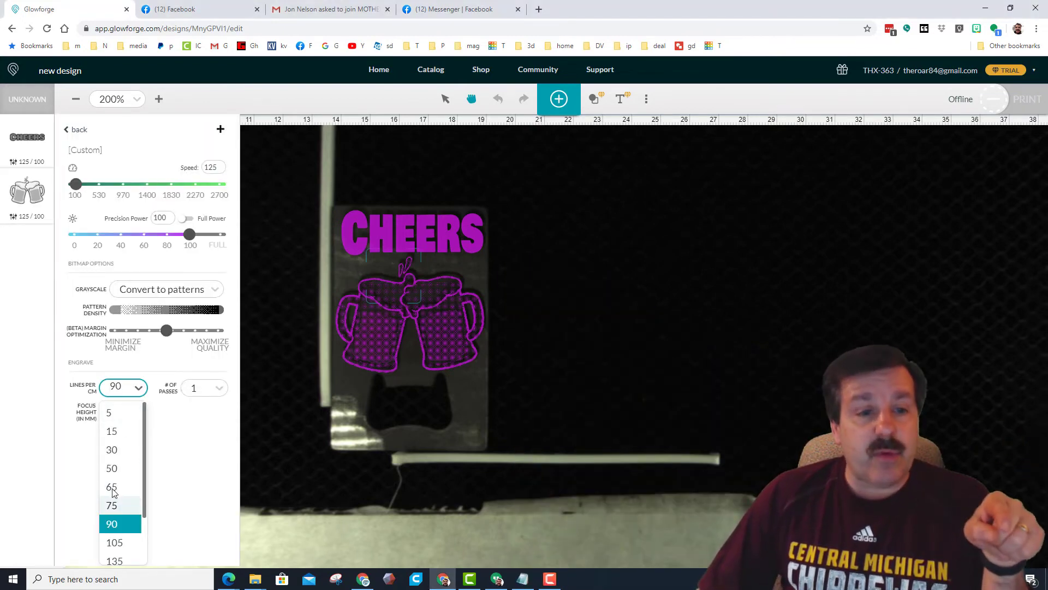
pyautogui.click(112, 468)
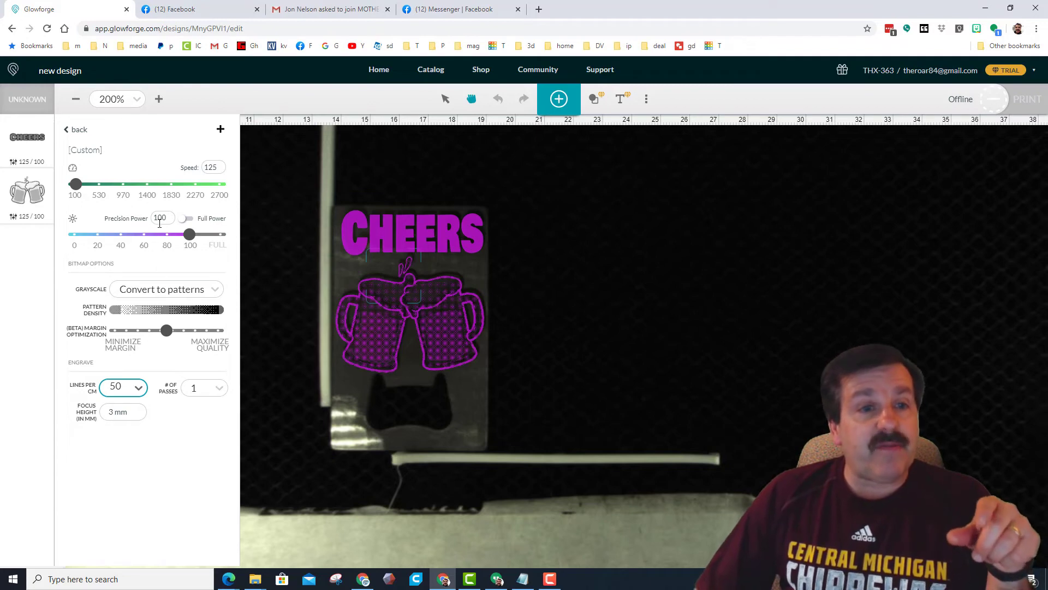
pyautogui.moveTo(182, 315); pyautogui.dragTo(212, 316)
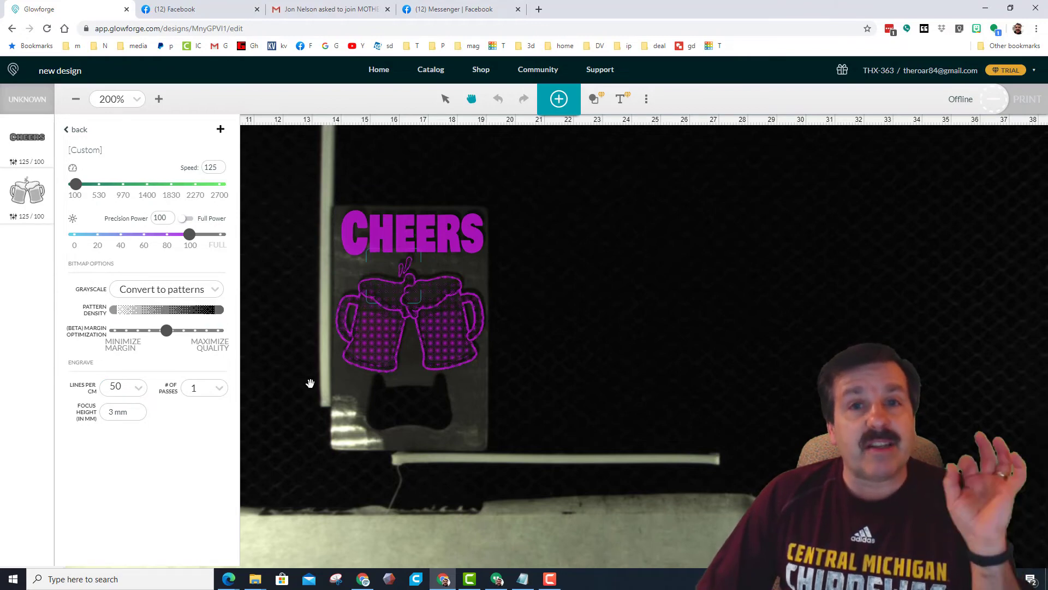
pyautogui.click(194, 385)
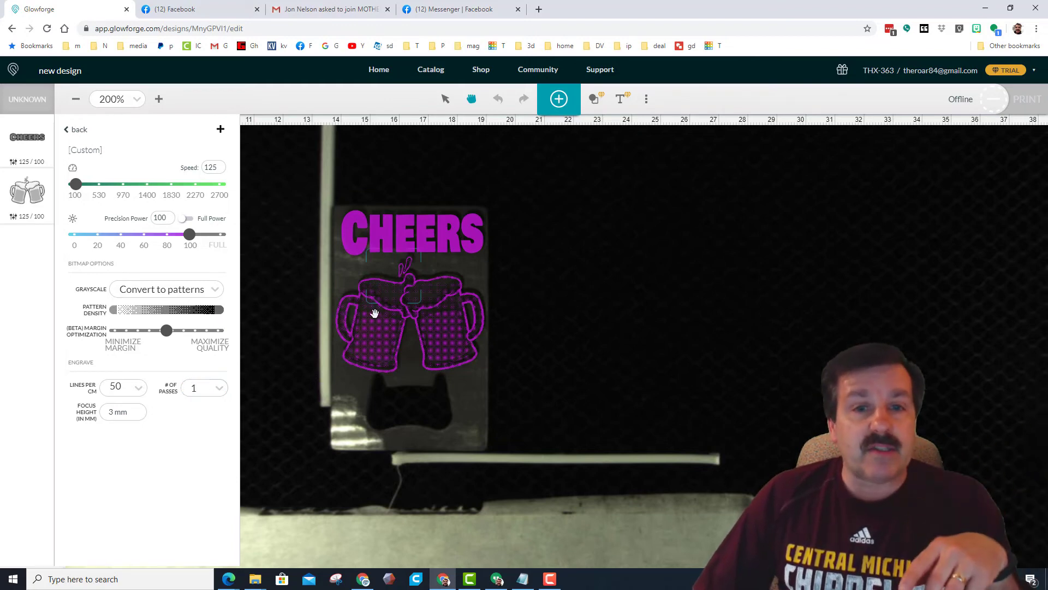
pyautogui.click(416, 236)
pyautogui.moveTo(389, 236)
pyautogui.mouseDown()
pyautogui.moveTo(377, 237)
pyautogui.moveTo(388, 226)
pyautogui.mouseUp()
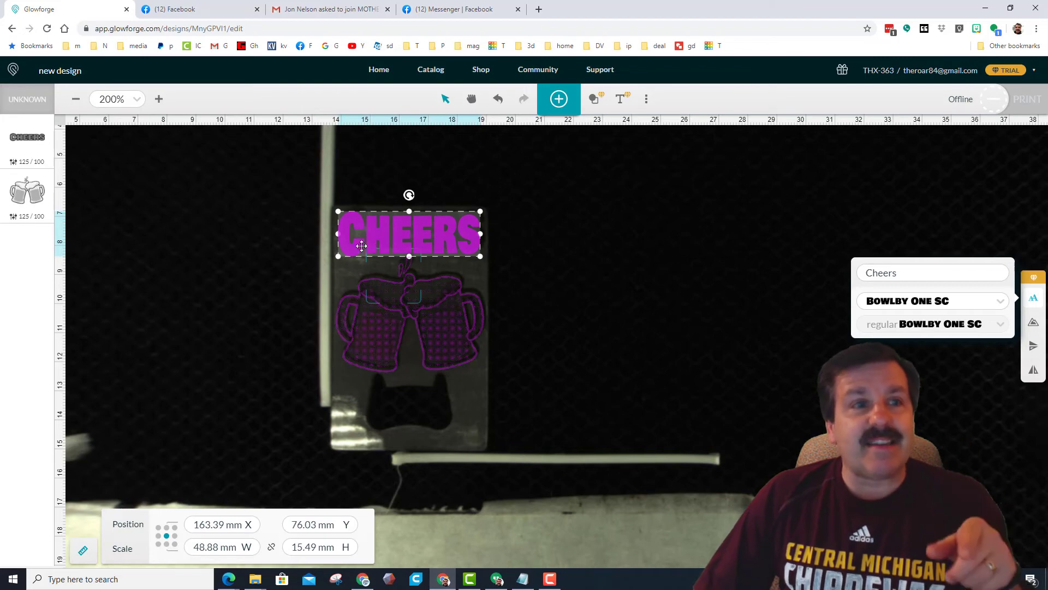
# Switch CHEERS's 01.125.100 75l 3mm setting to 50 lines per cm.
pyautogui.click(29, 159)
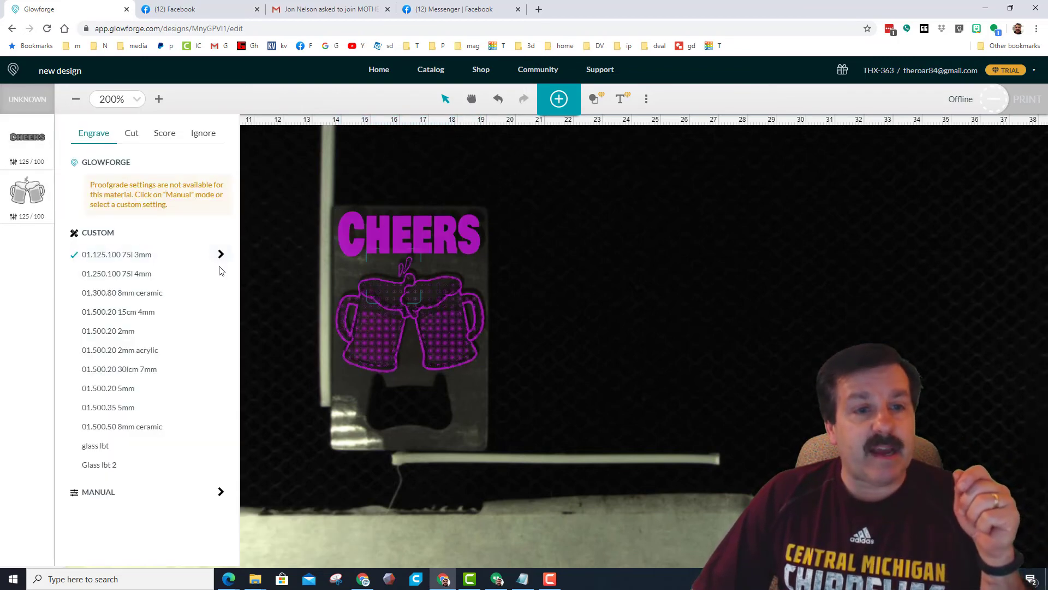
pyautogui.click(221, 257)
pyautogui.click(121, 291)
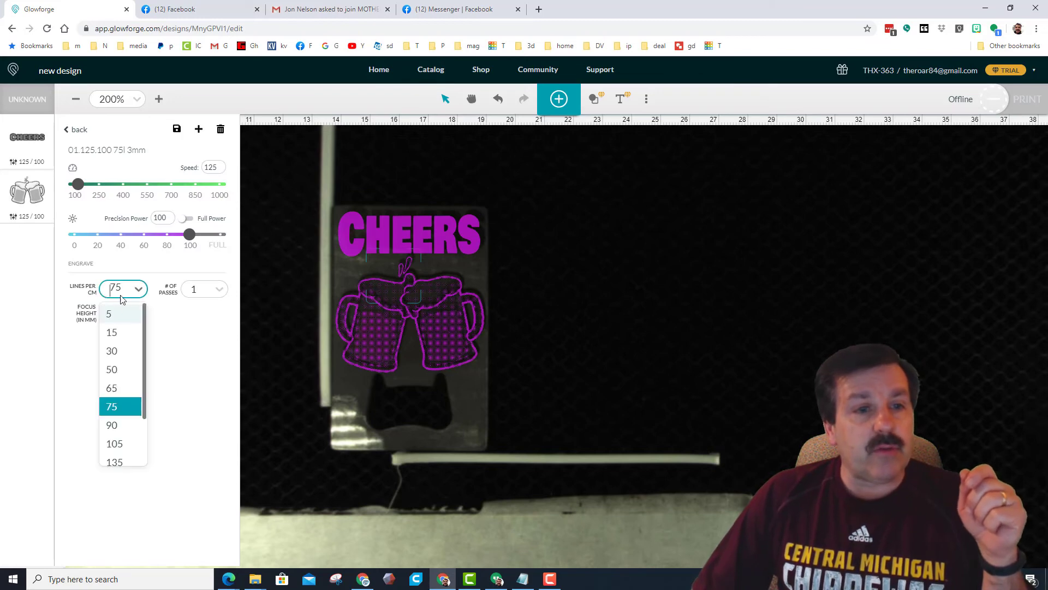
pyautogui.click(112, 370)
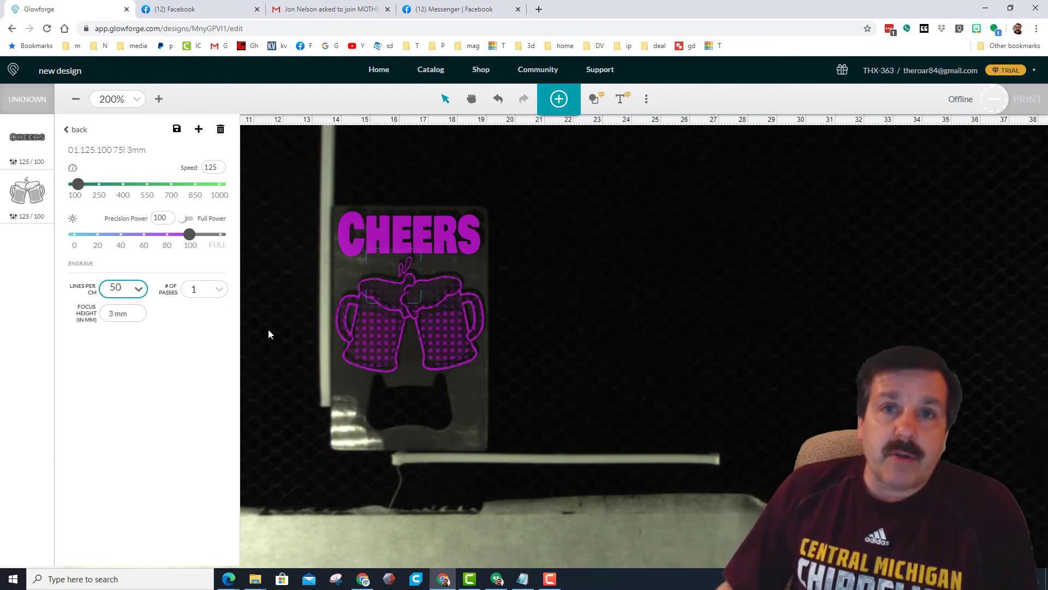
pyautogui.press('F10')
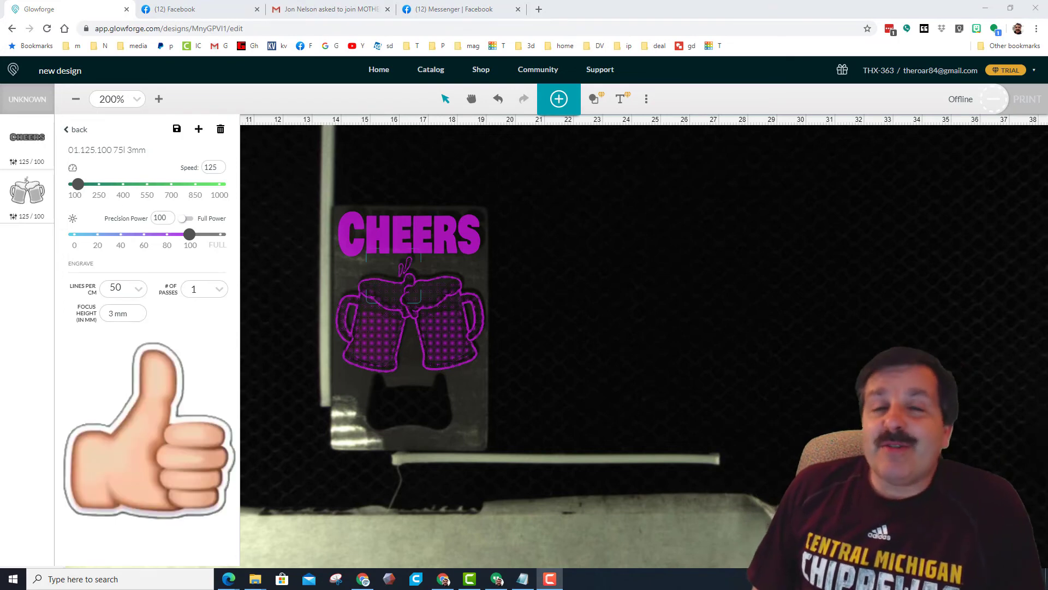